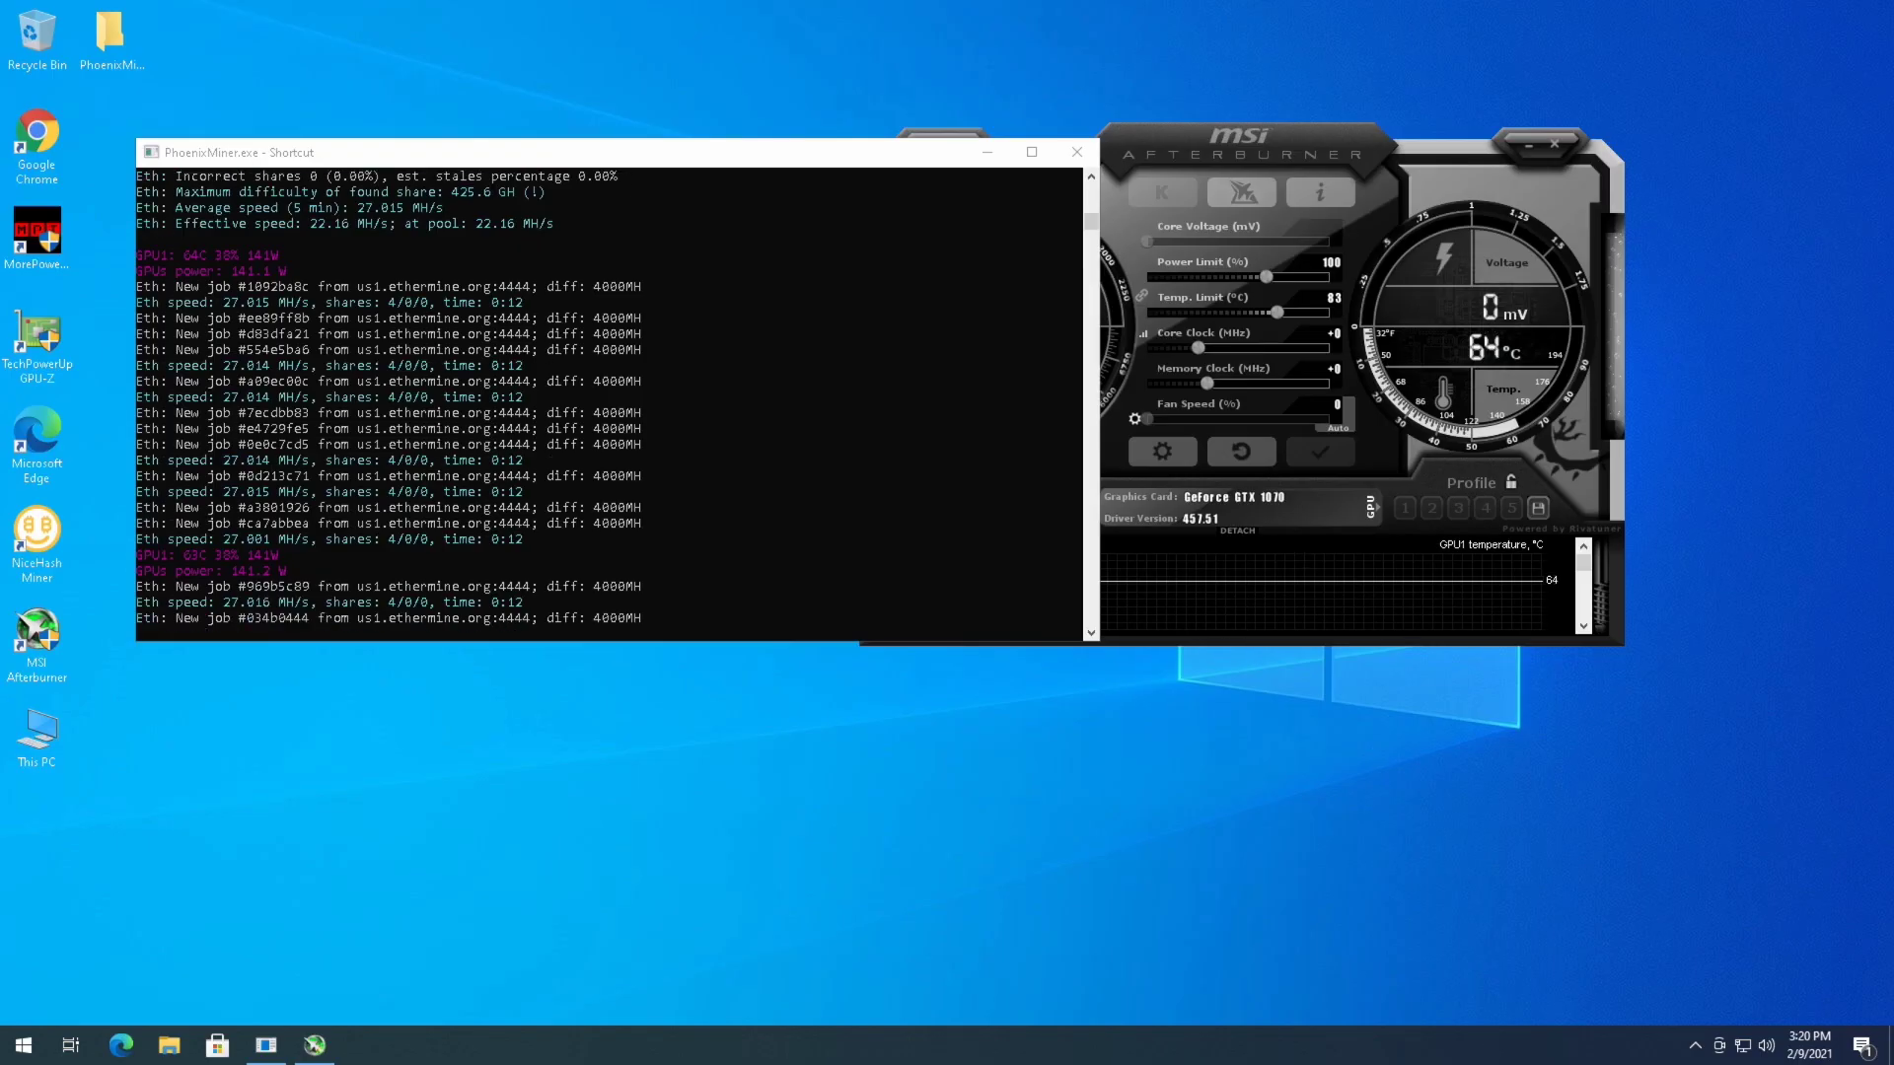
Step: Bring MSI Afterburner in front of the running PhoenixMiner console
{"action": "key", "text": "alt+Tab"}
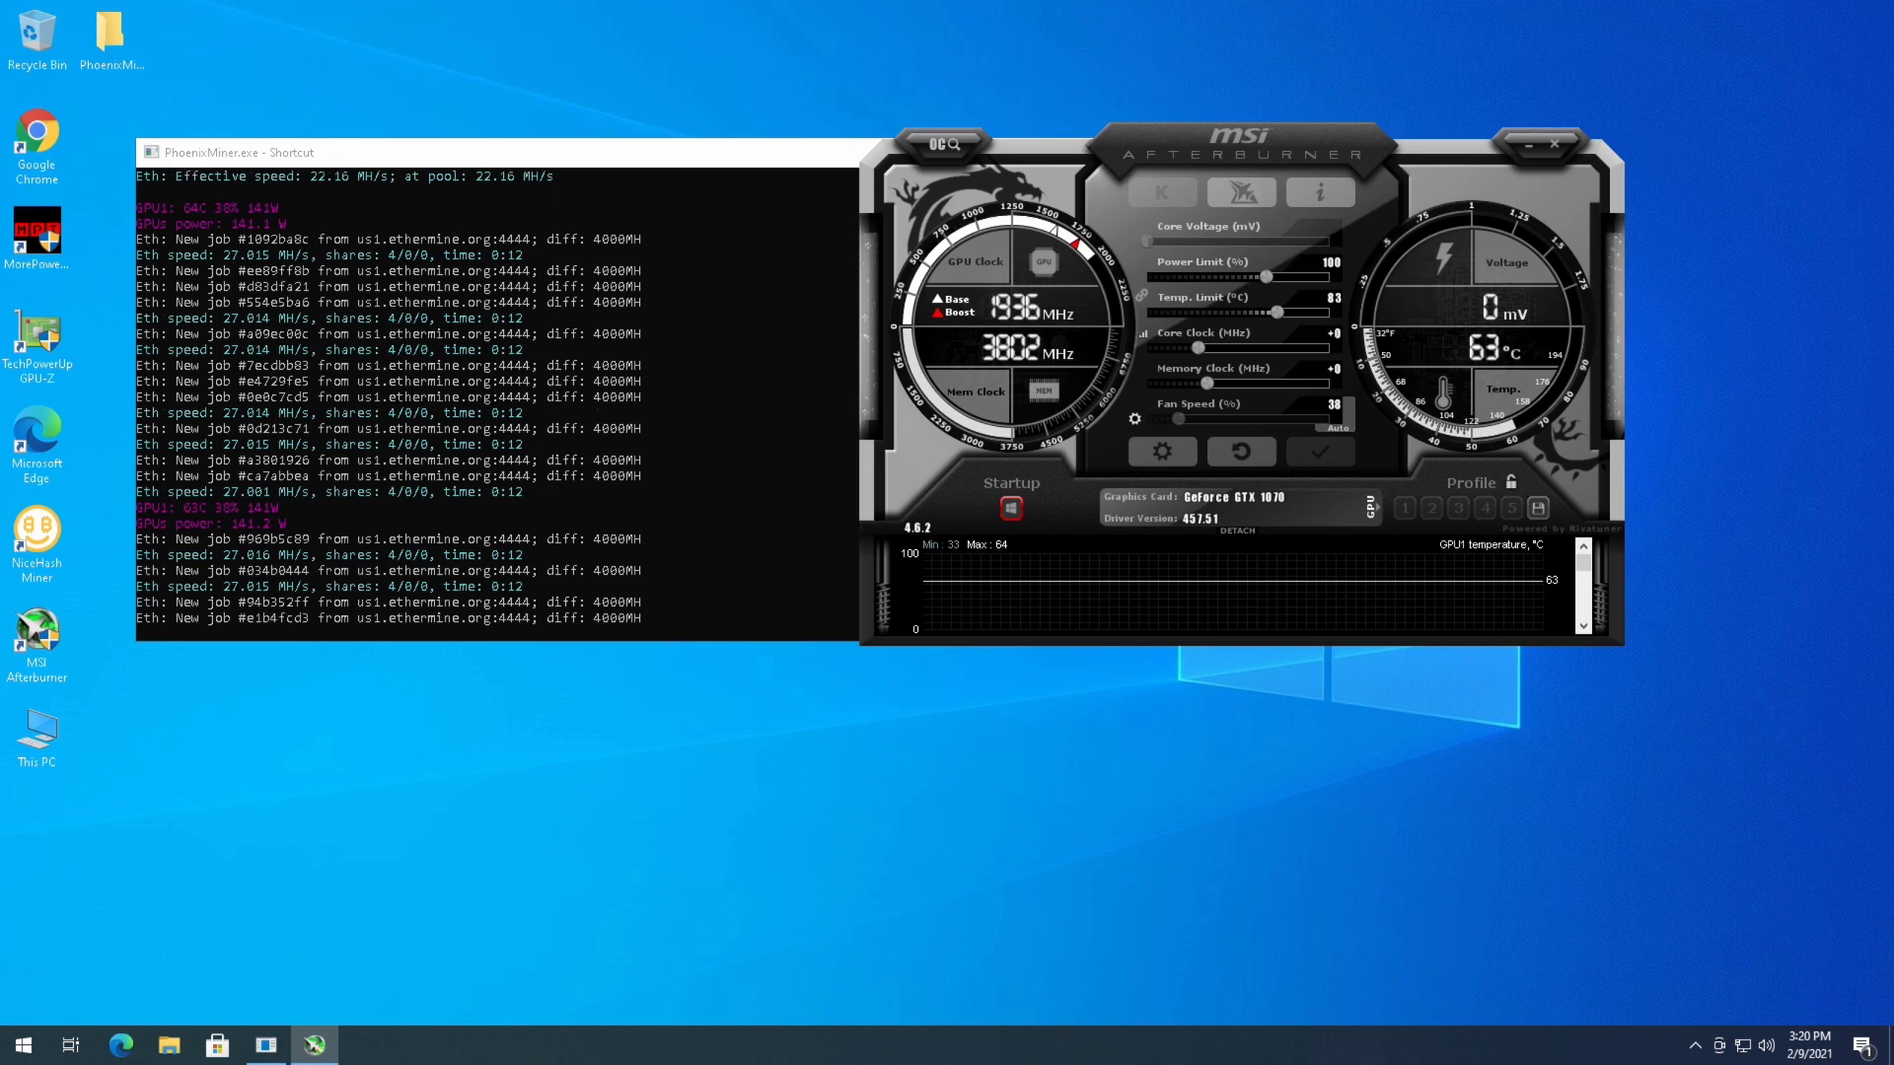
Step: Check the miner console, then return MSI Afterburner to the front
{"action": "key", "text": "alt+Tab"}
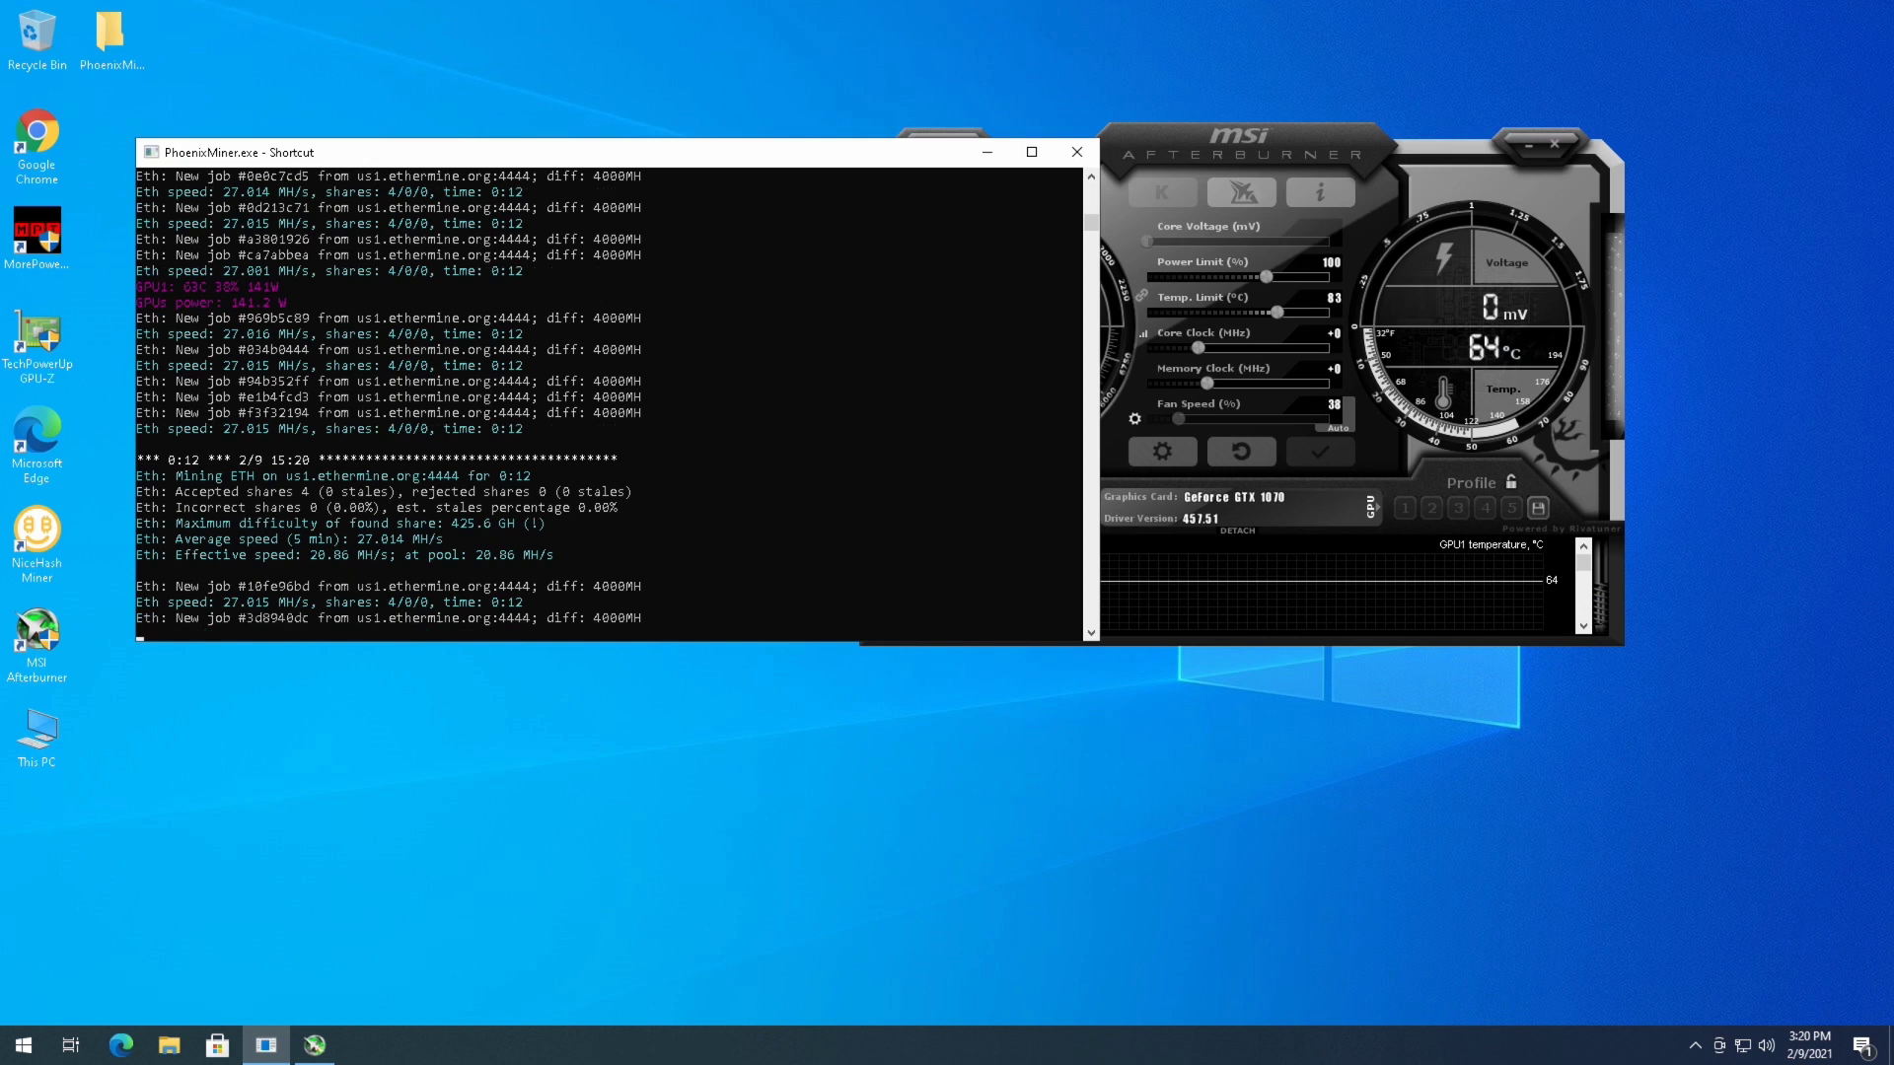
{"action": "key", "text": "alt+Tab"}
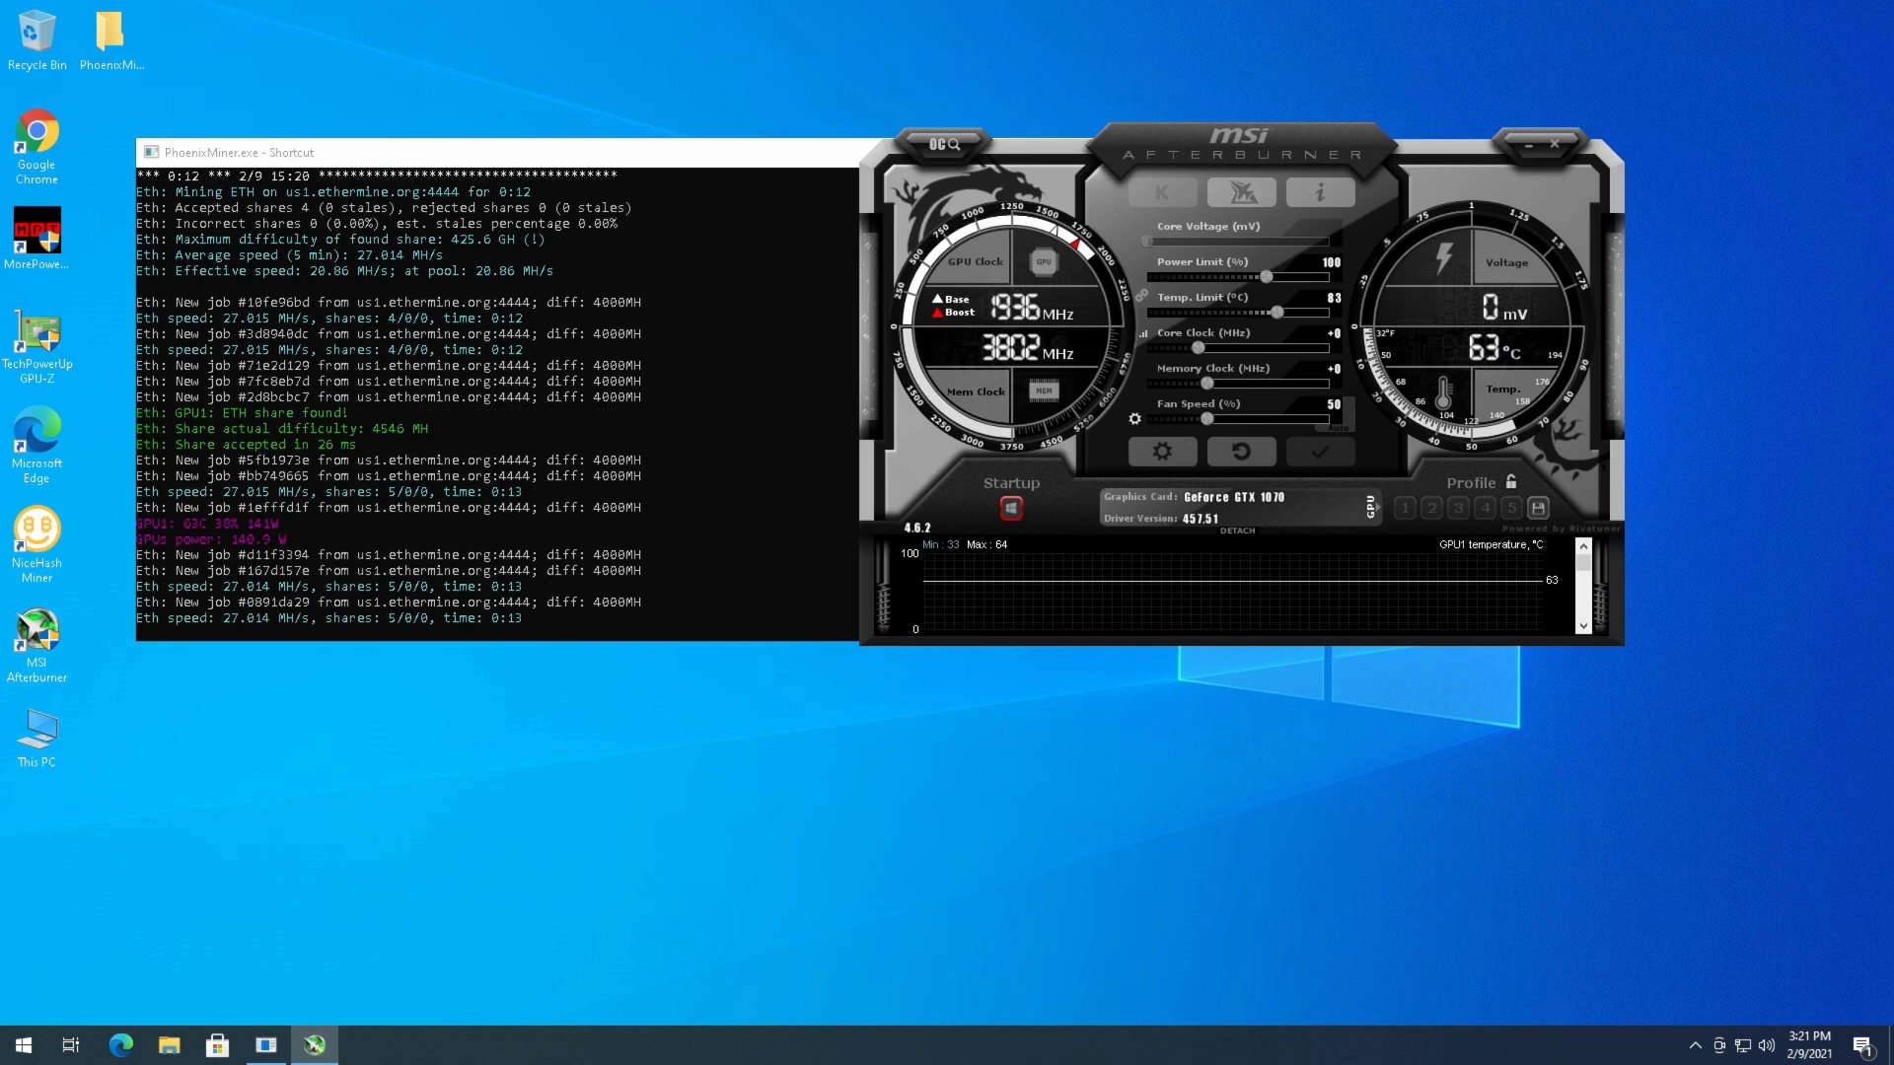
Step: Apply +200 core and +400 memory clock offsets to the GTX 1070
{"action": "type", "text": "200"}
{"action": "key", "text": "Return"}
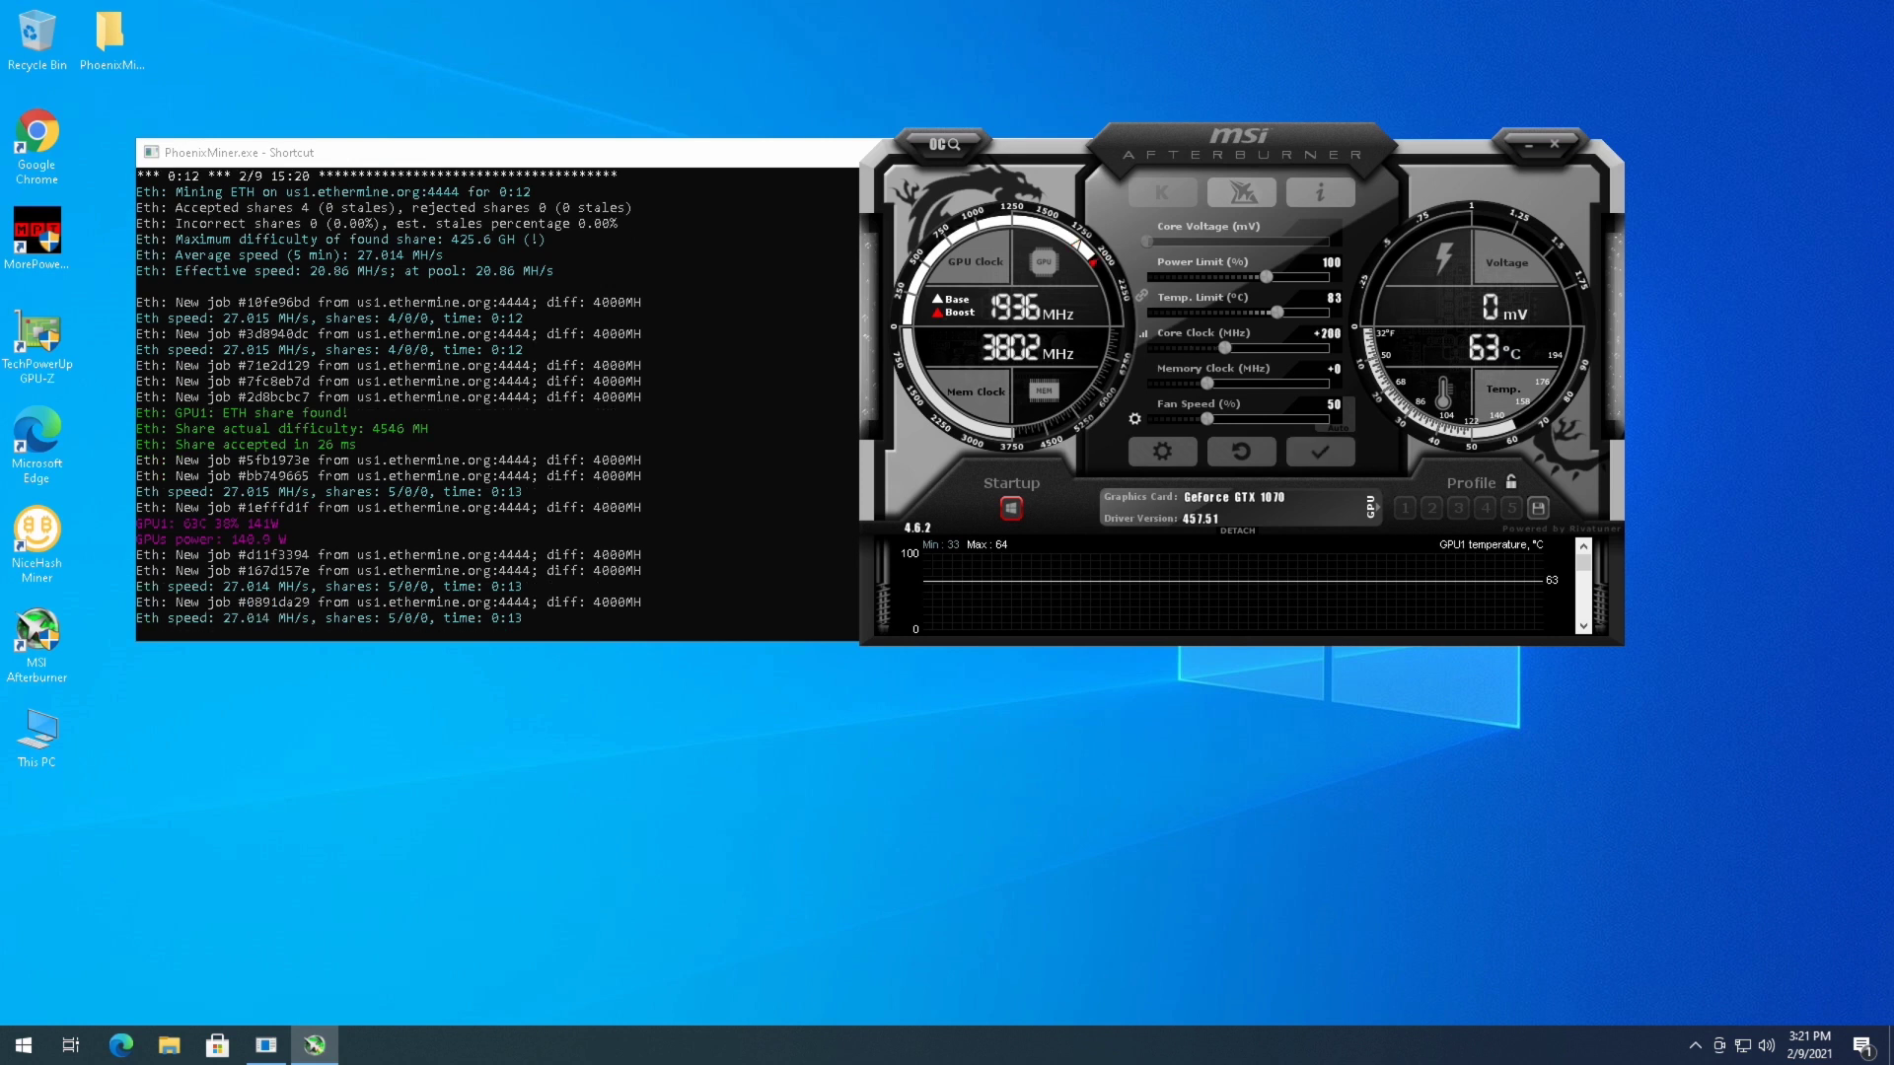
{"action": "left_click", "coordinate": [1333, 369]}
{"action": "type", "text": "400"}
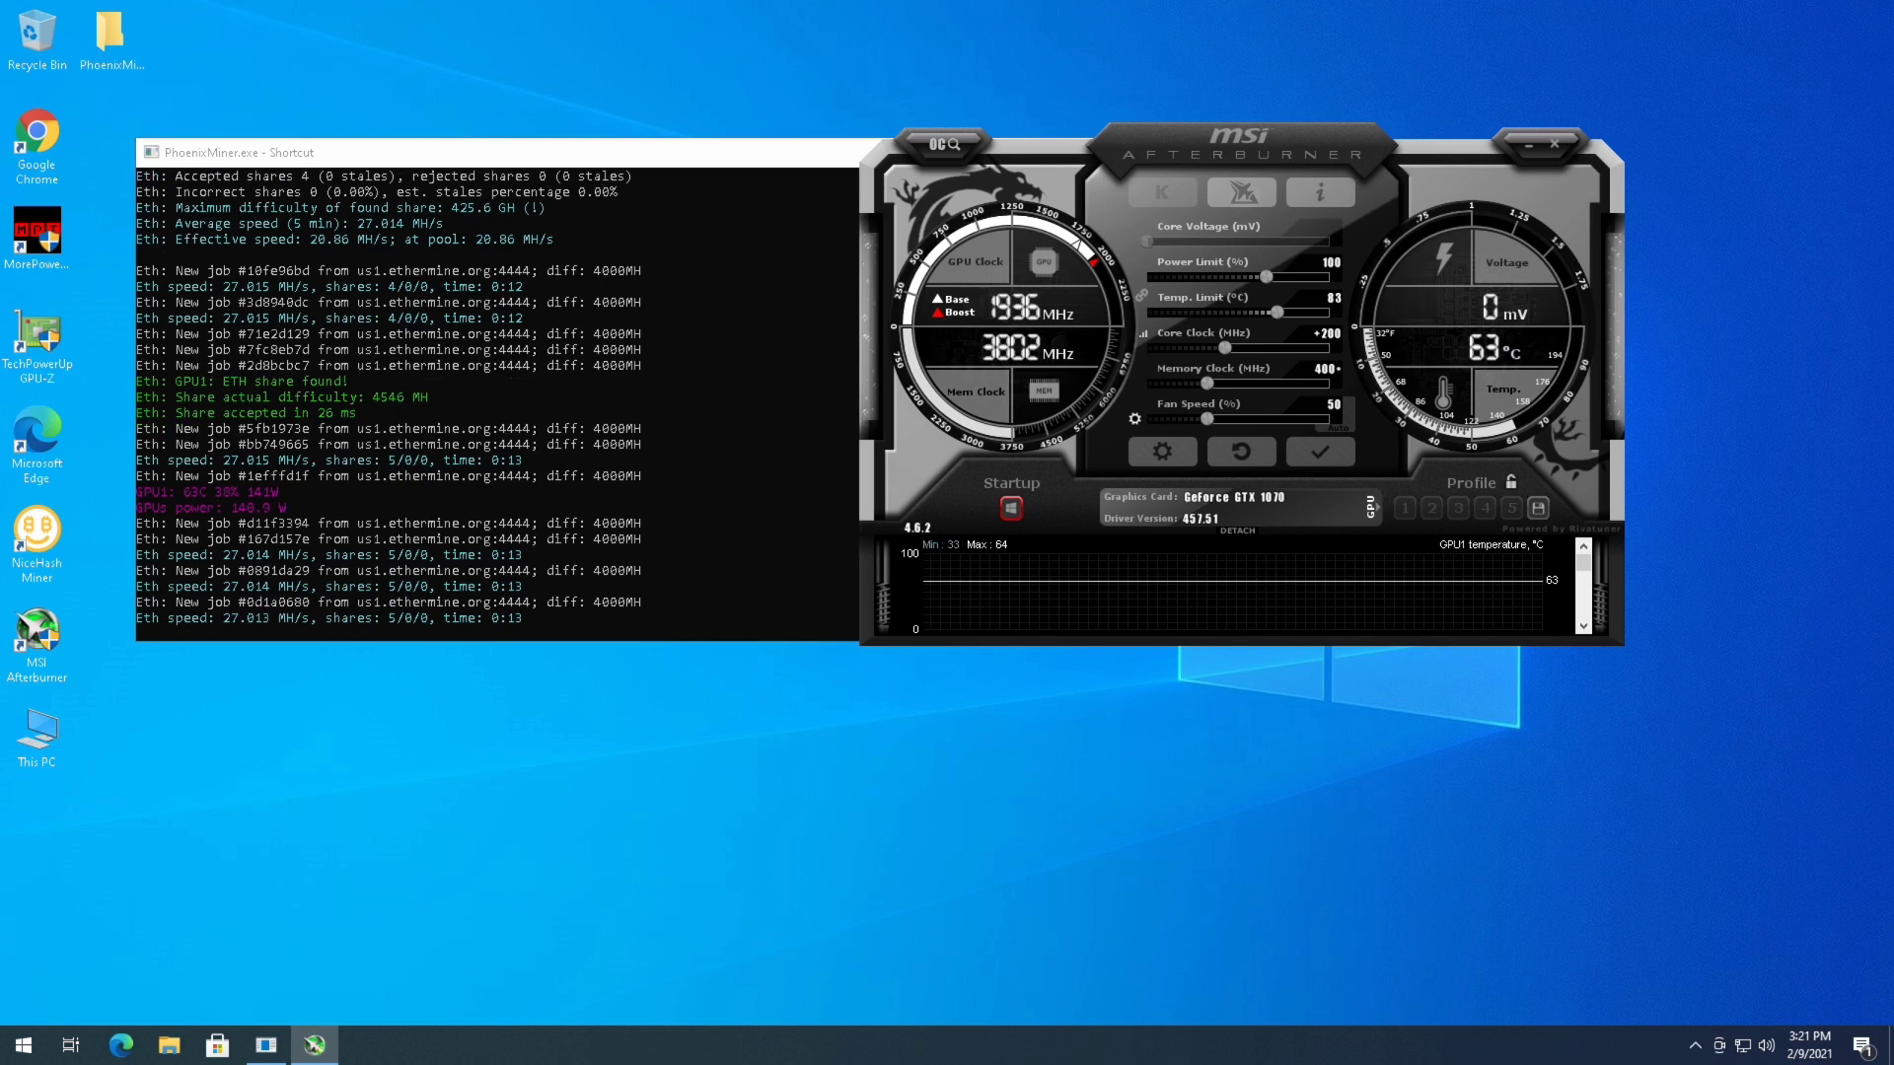
{"action": "key", "text": "Return"}
{"action": "left_click", "coordinate": [1319, 451]}
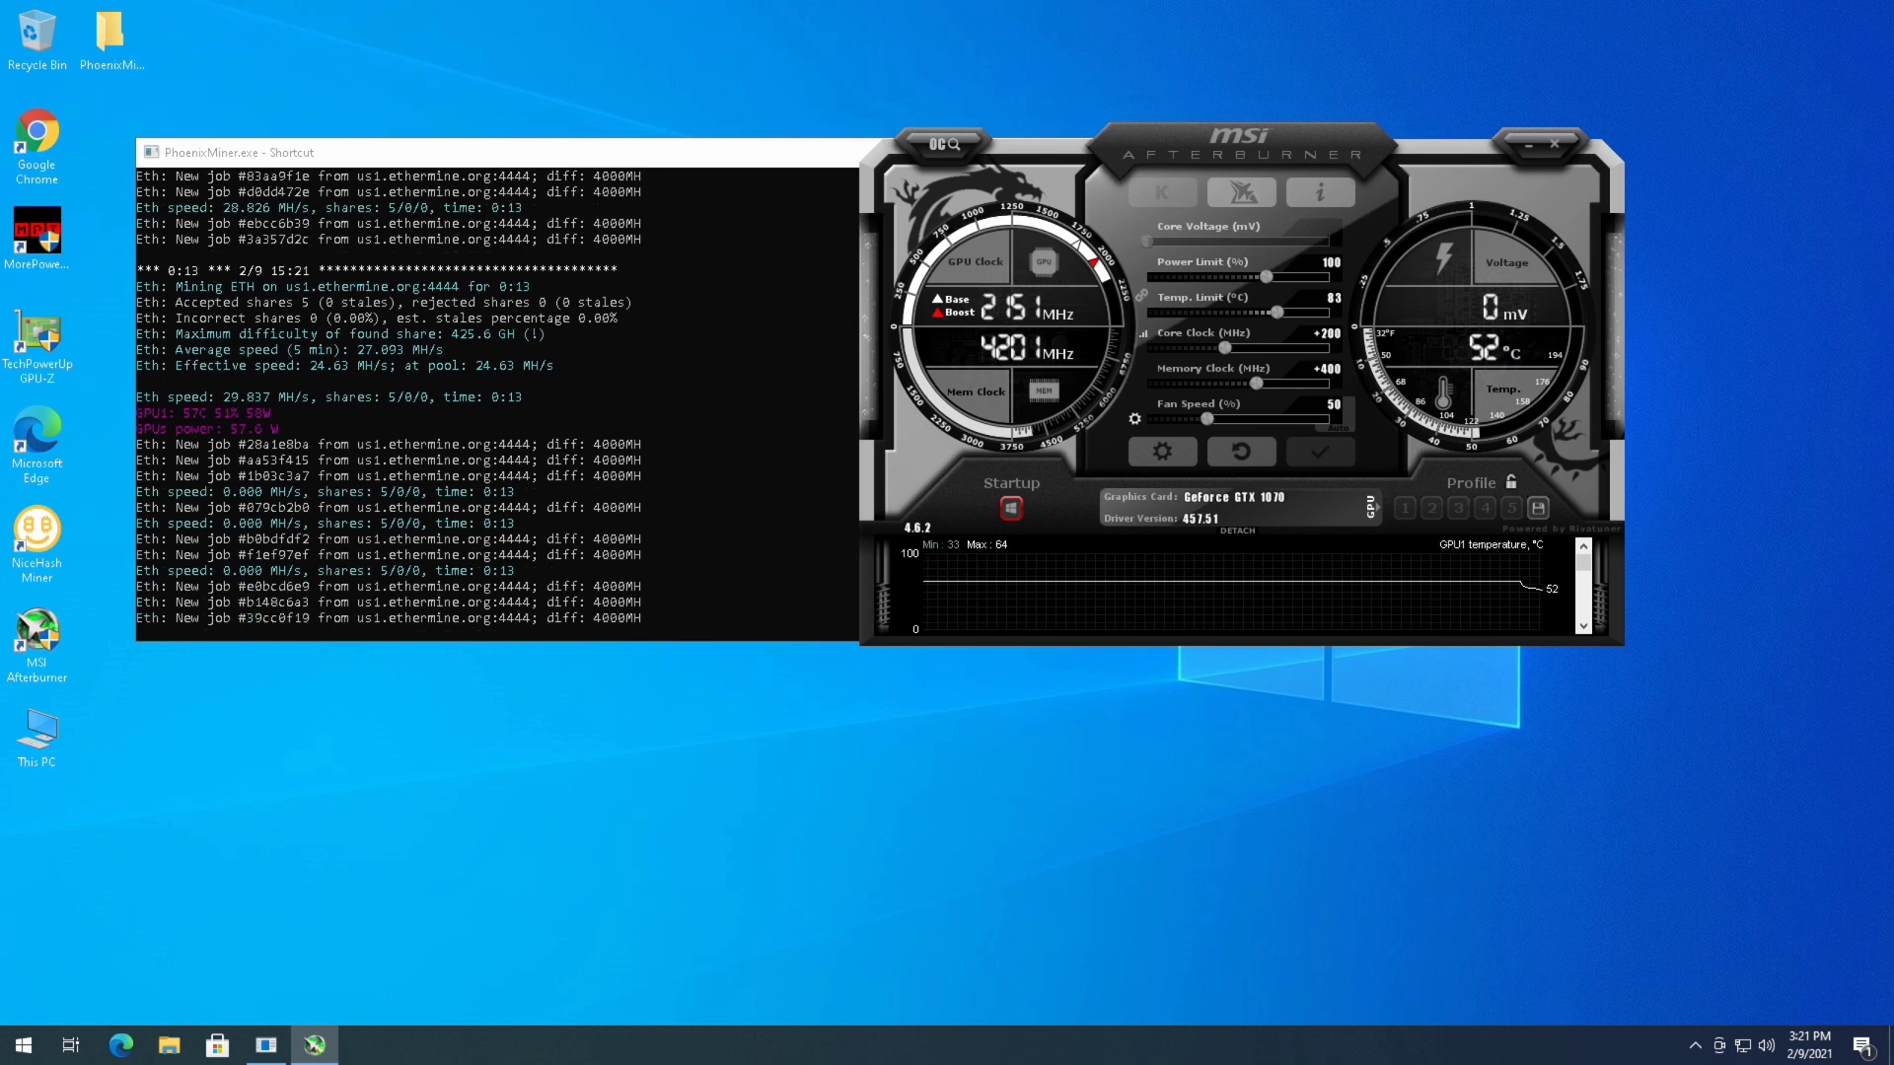
Step: Reset and apply core and memory offsets at +0, then stop PhoenixMiner with Ctrl+C
{"action": "left_click", "coordinate": [1328, 334]}
{"action": "type", "text": "0"}
{"action": "key", "text": "Return"}
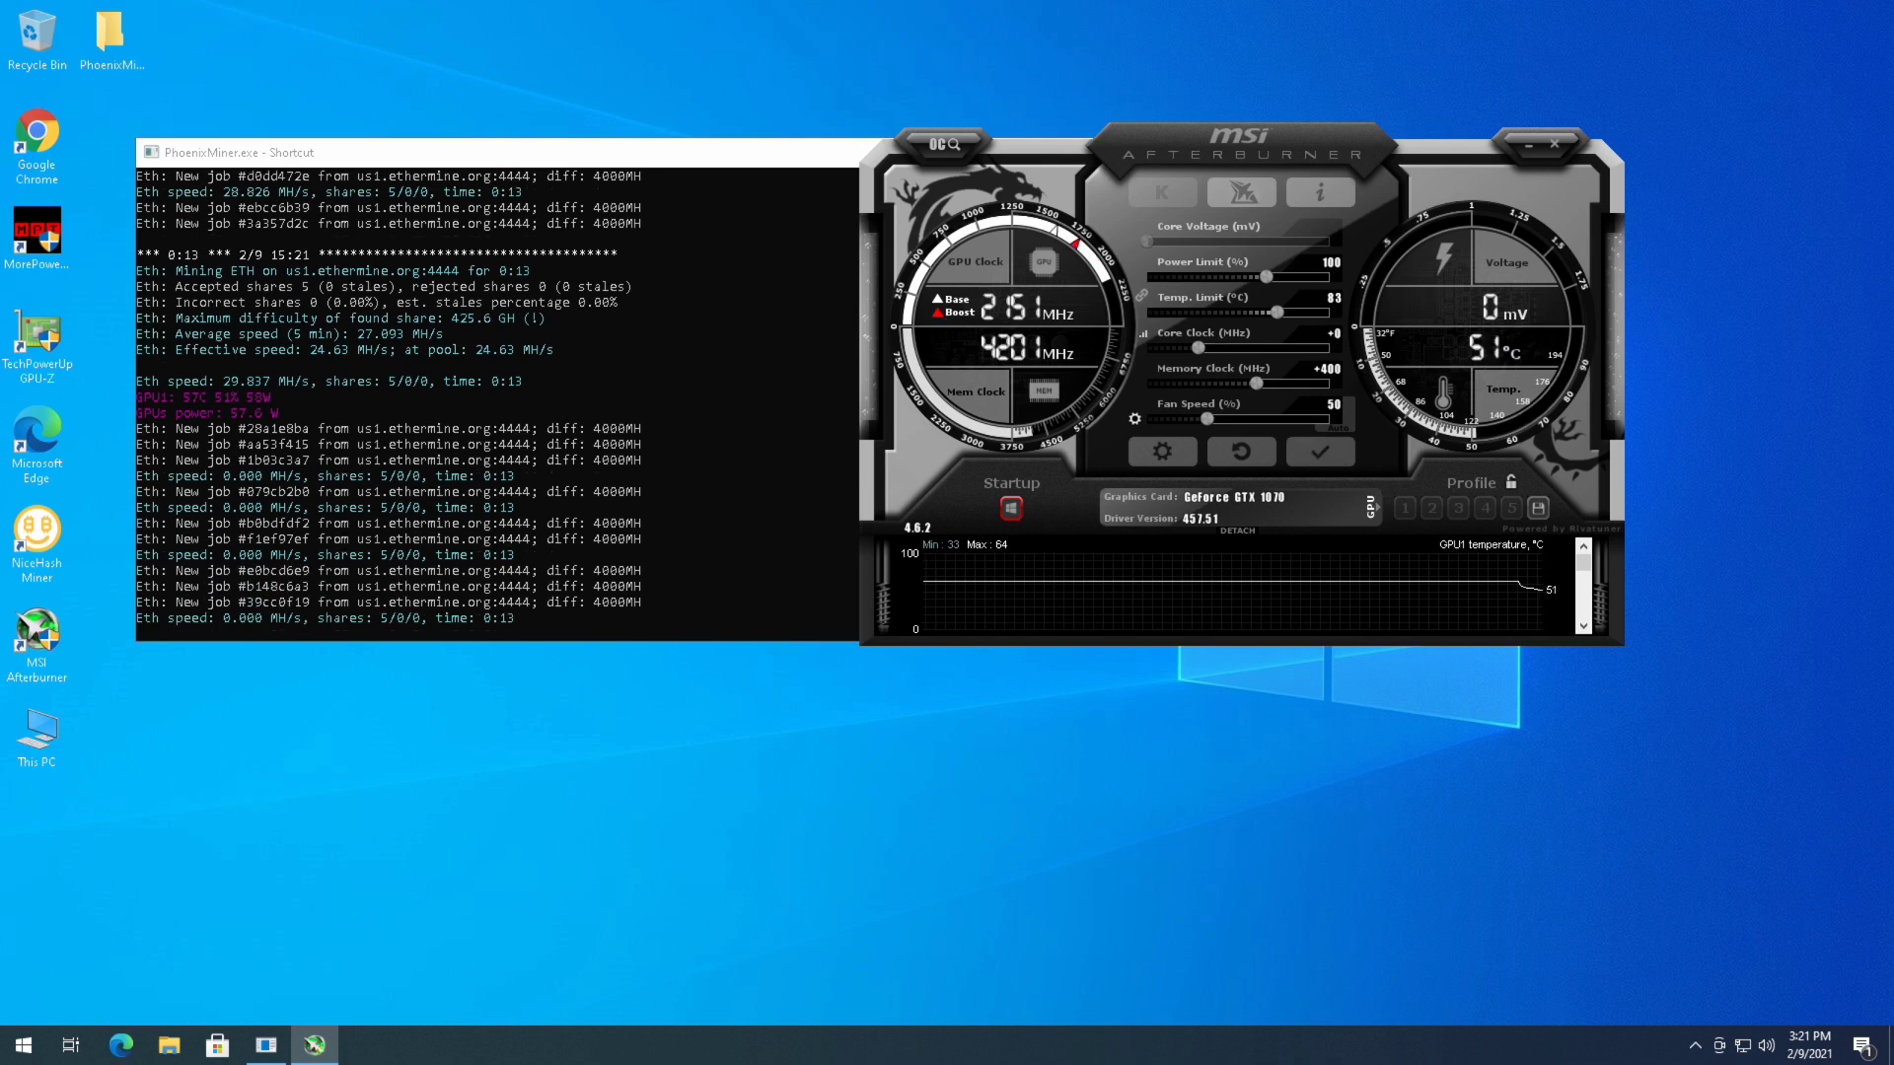
{"action": "left_click", "coordinate": [1327, 369]}
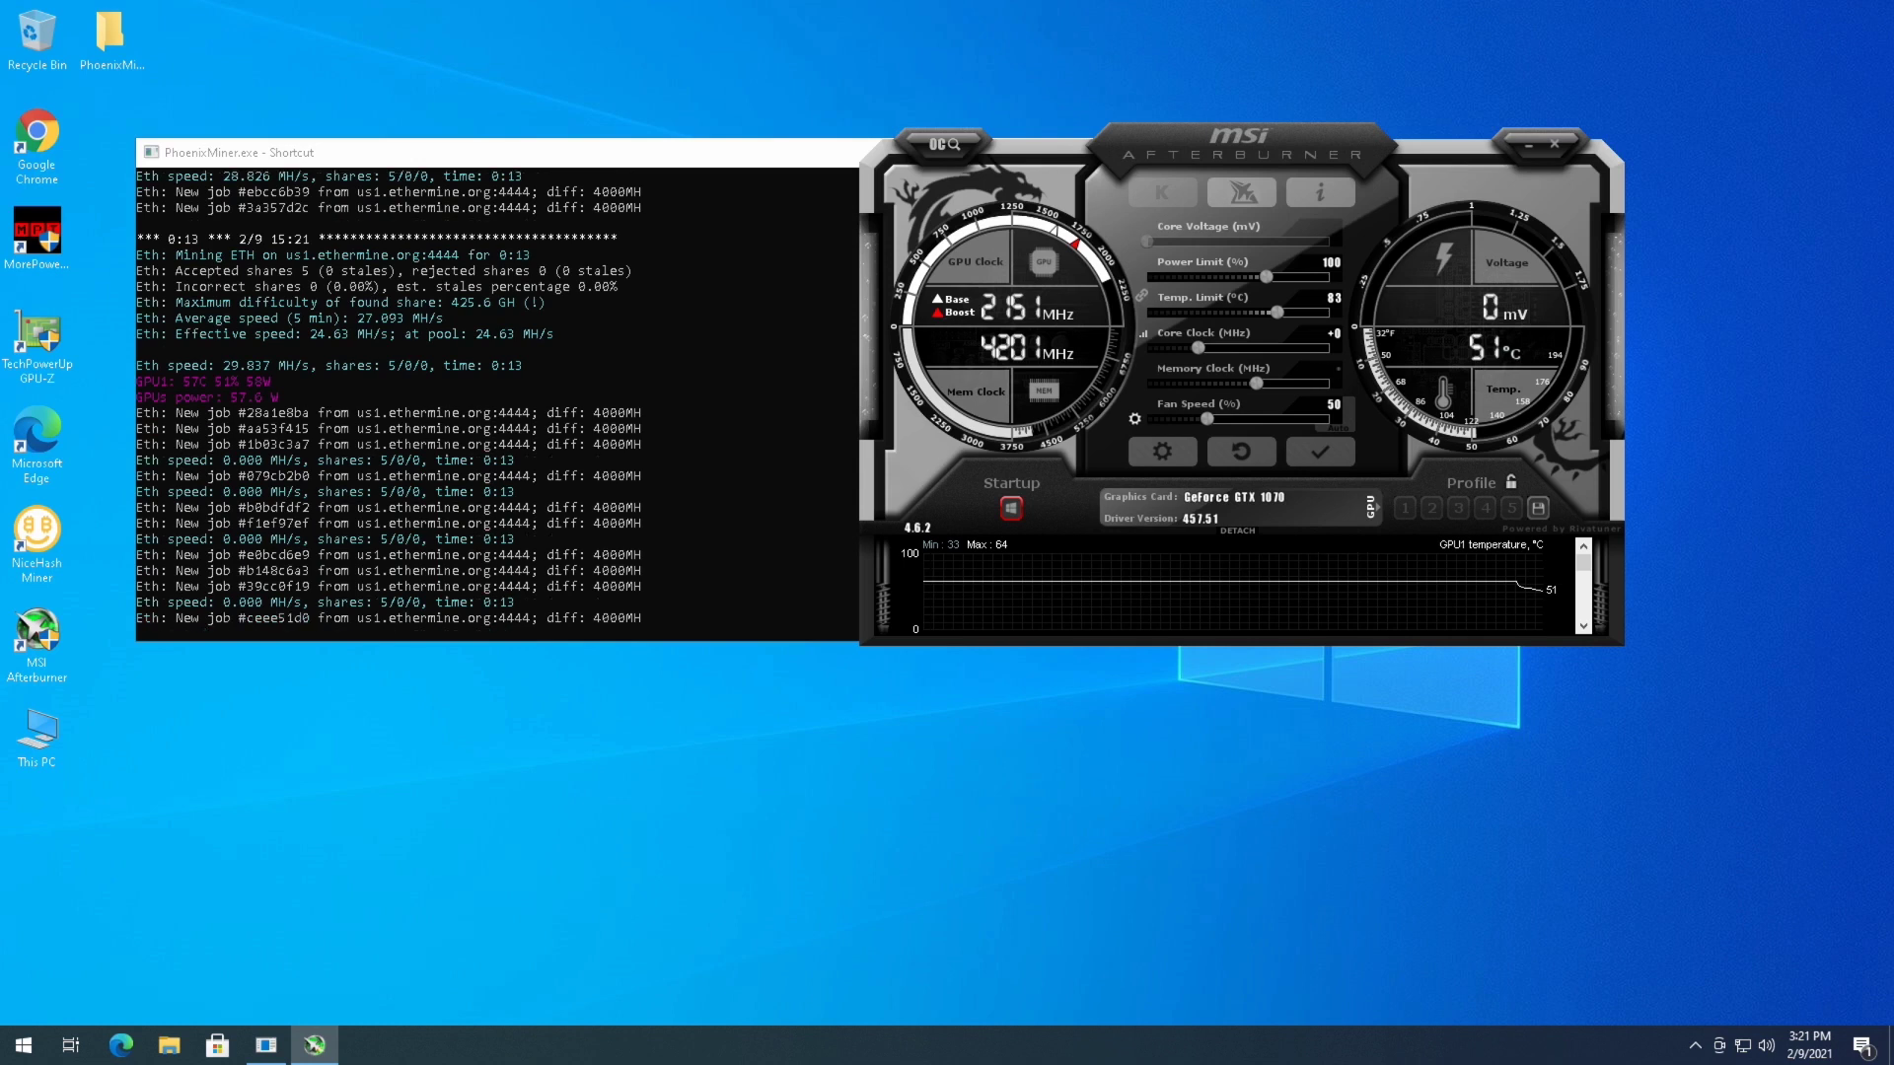
{"action": "type", "text": "0"}
{"action": "key", "text": "Return"}
{"action": "left_click", "coordinate": [1319, 451]}
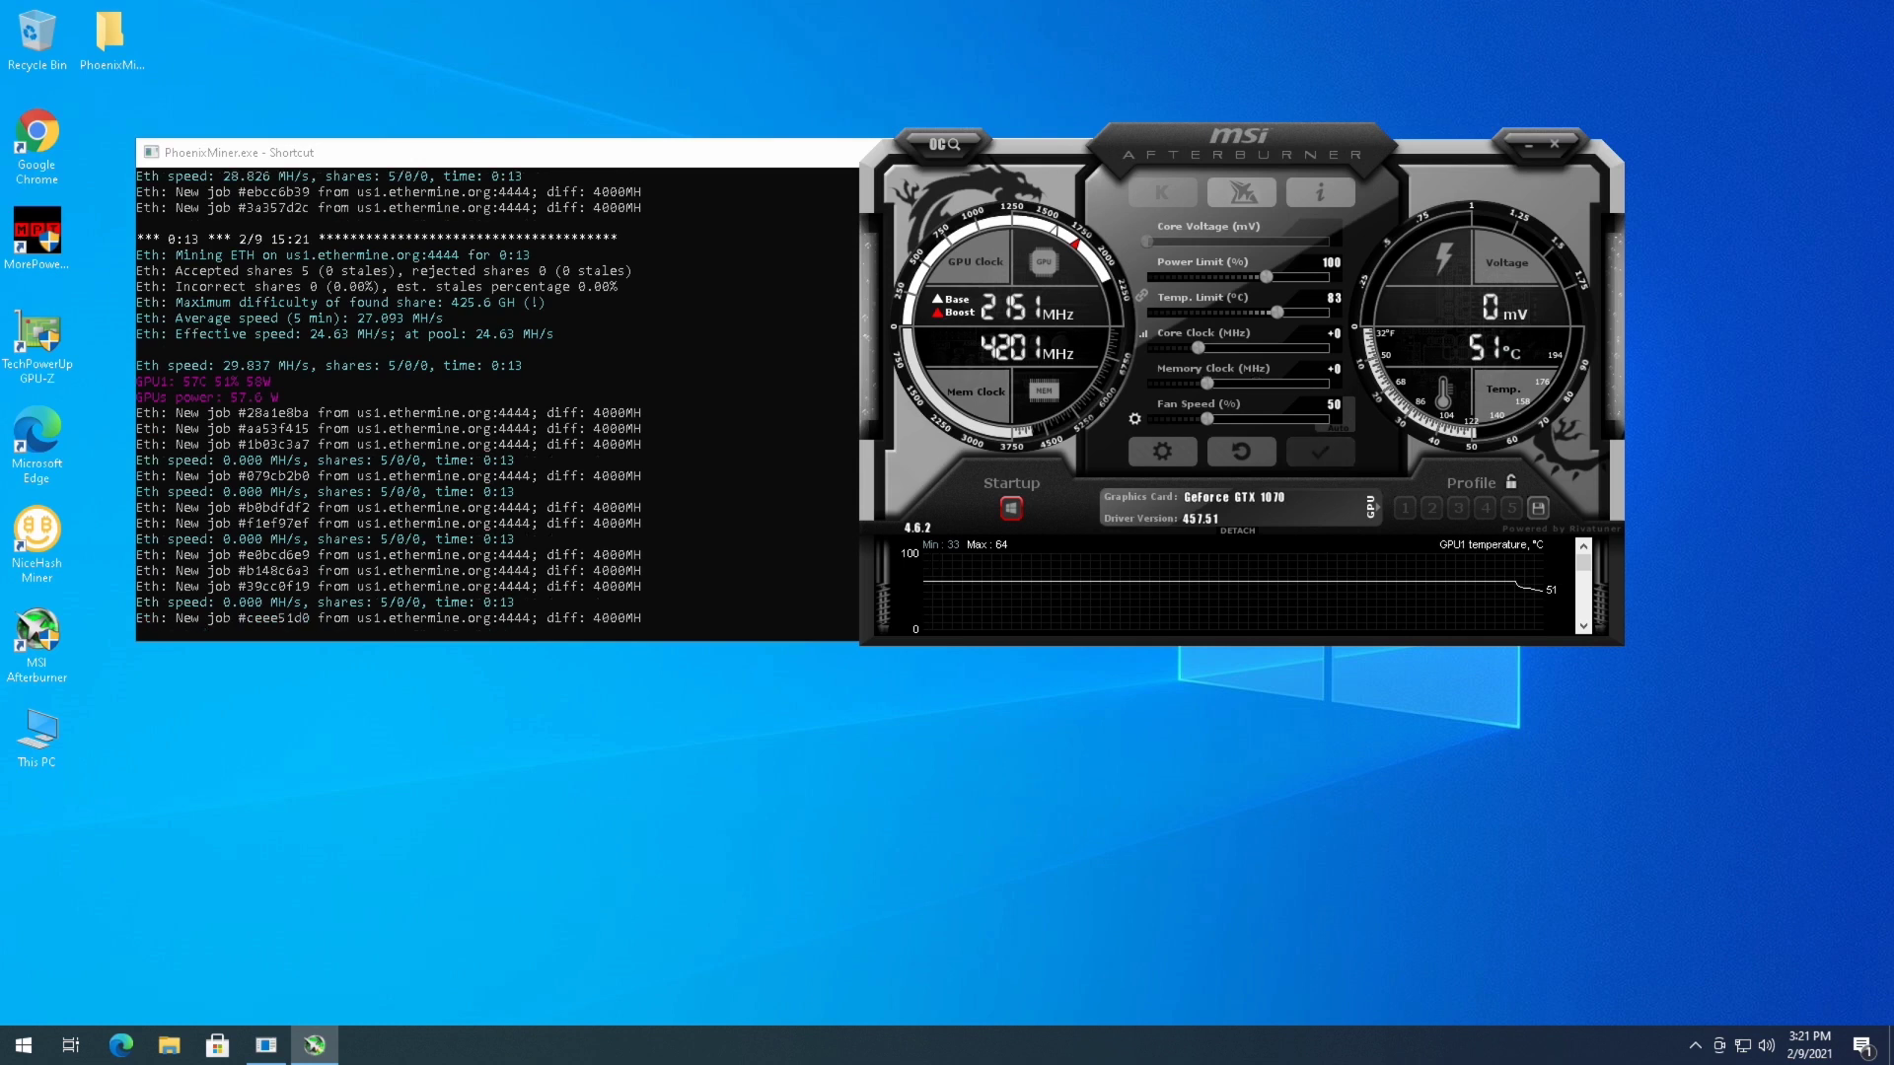
{"action": "key", "text": "alt+Tab"}
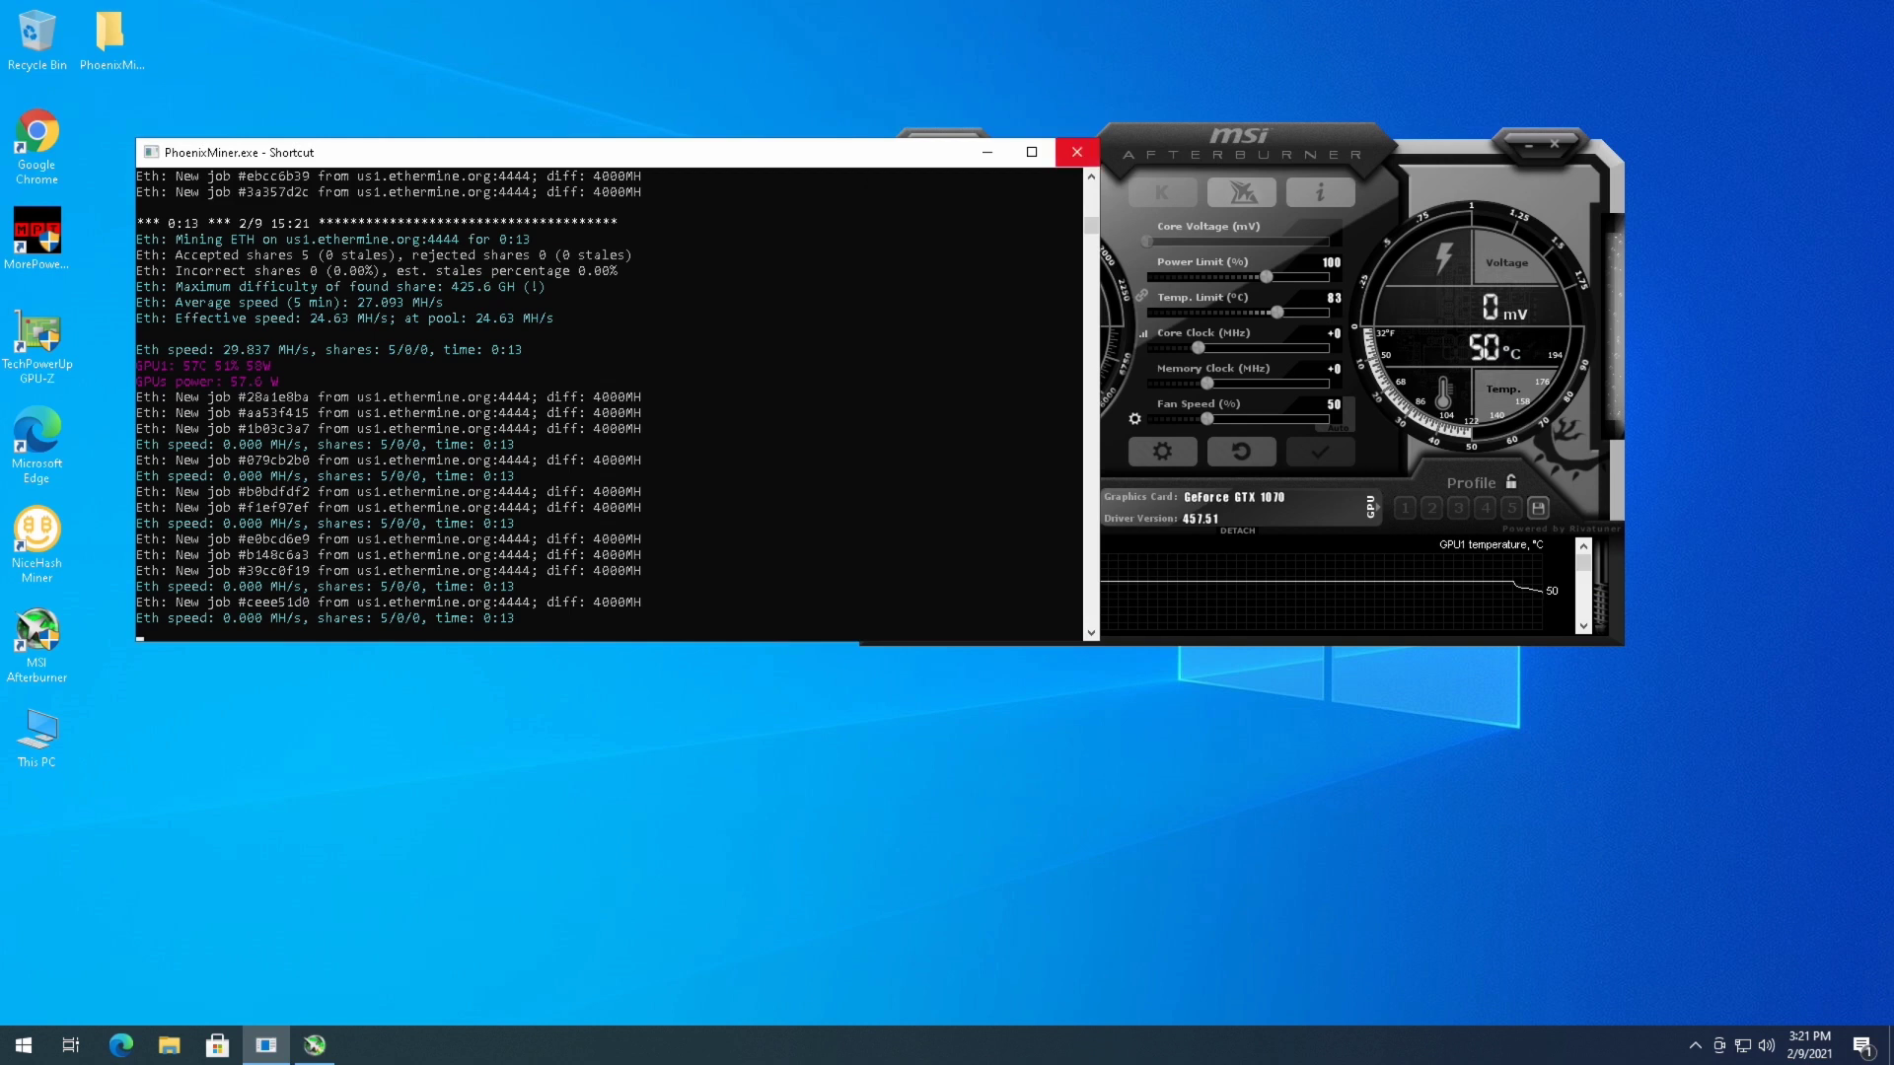
{"action": "key", "text": "ctrl+c"}
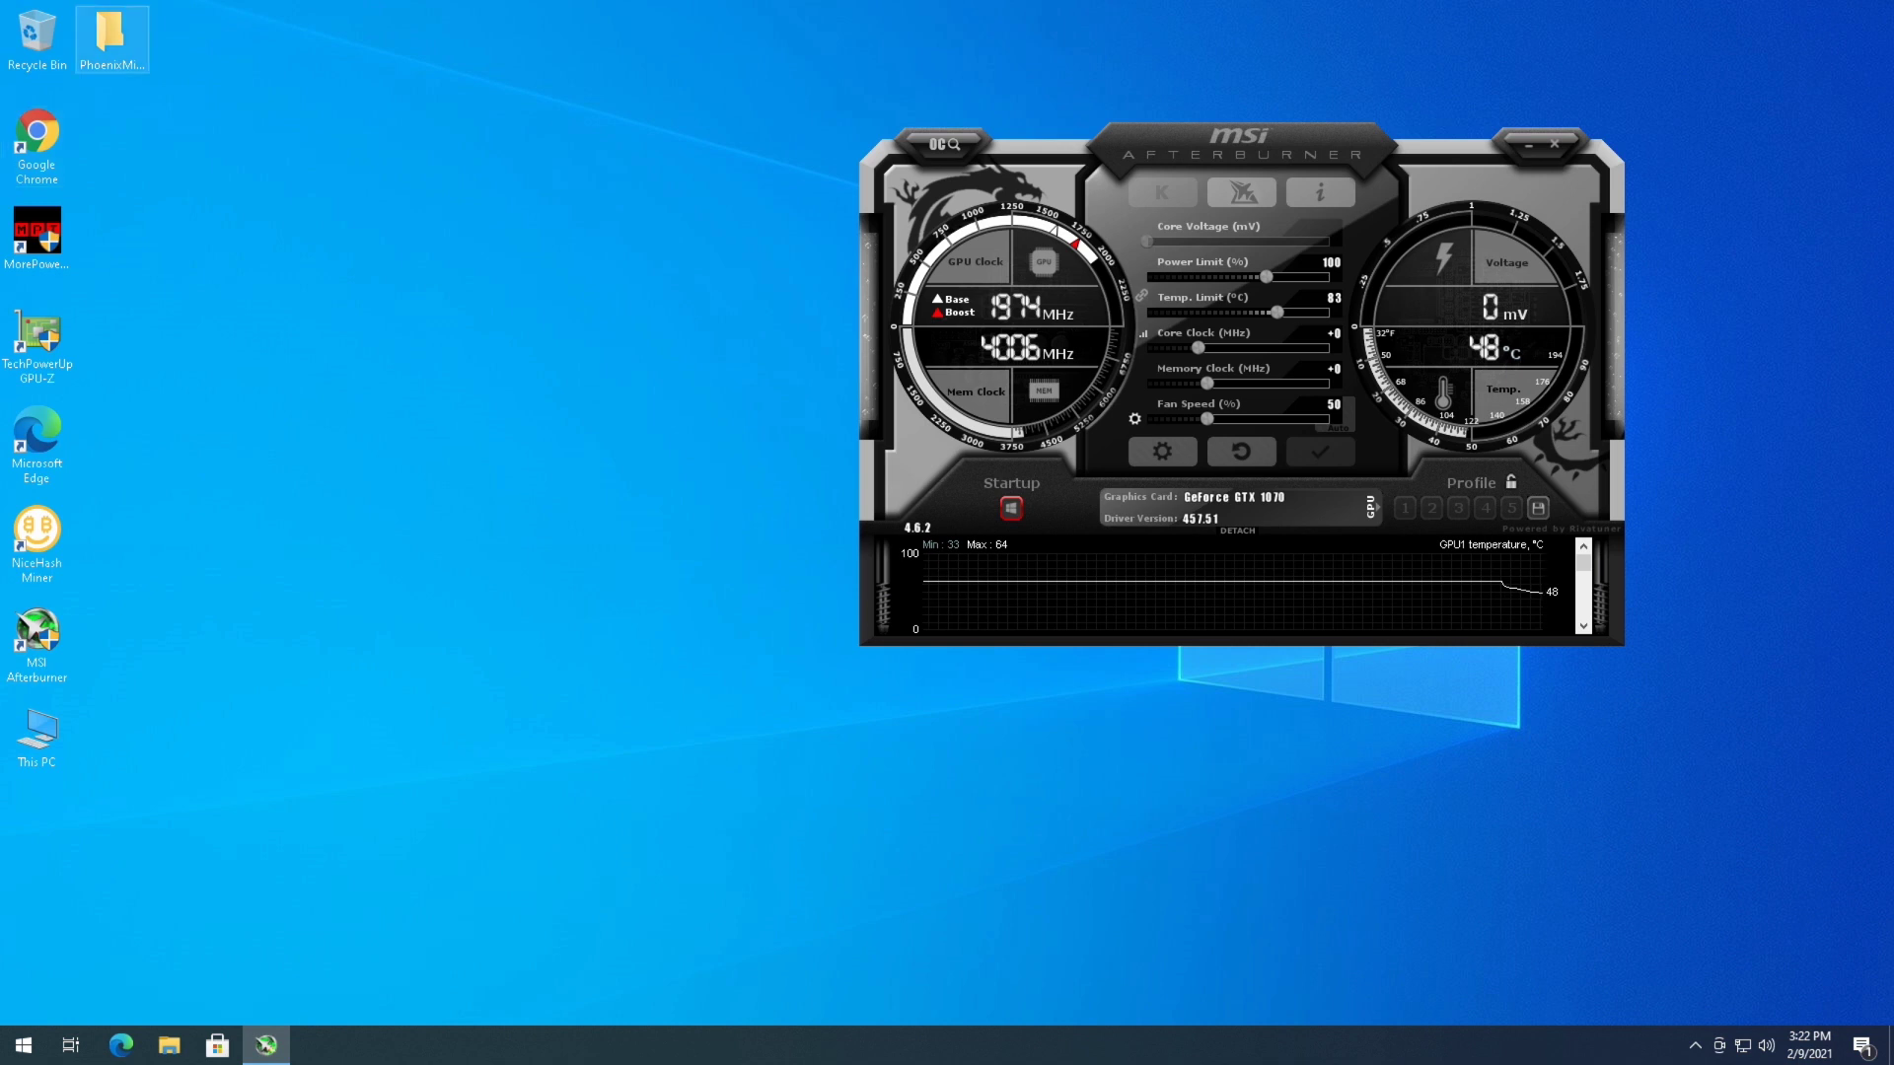
Step: Relaunch PhoenixMiner.exe from its desktop folder and minimize the folder window
{"action": "double_click", "coordinate": [110, 37]}
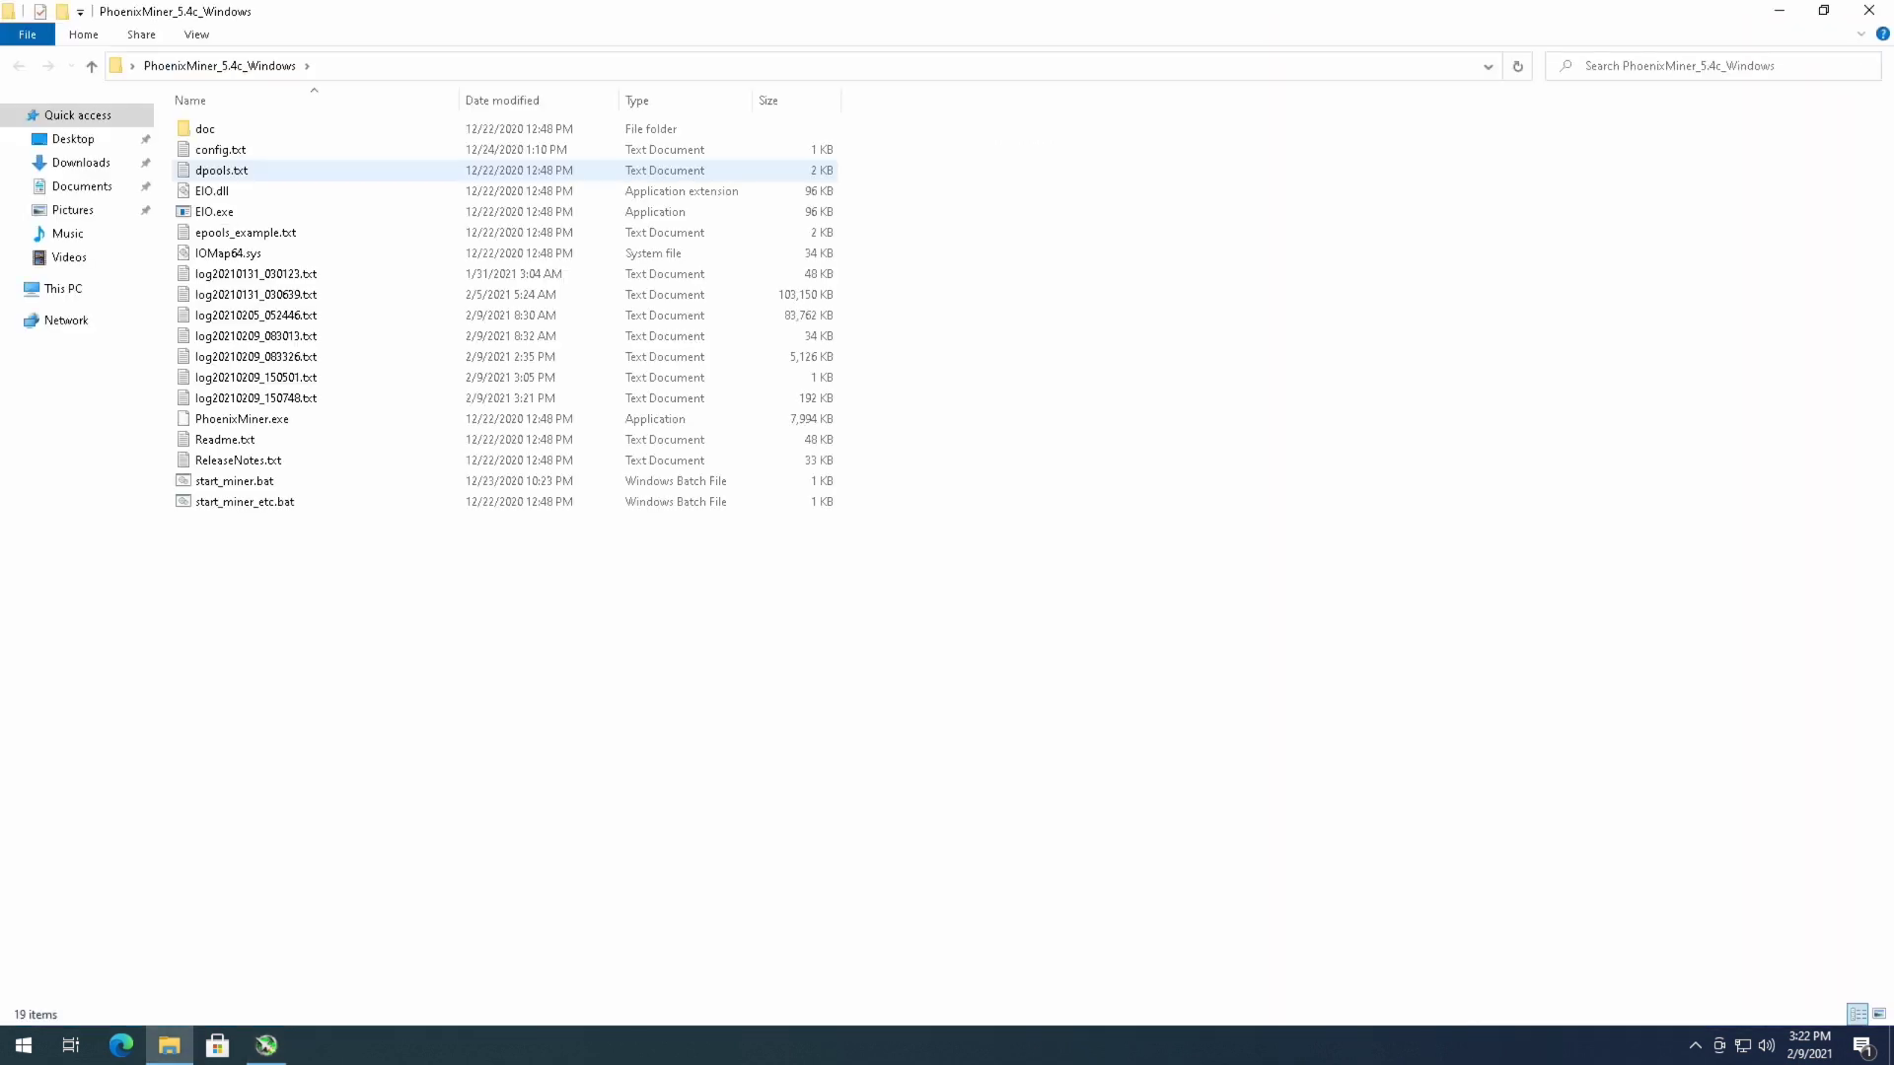
{"action": "double_click", "coordinate": [242, 419]}
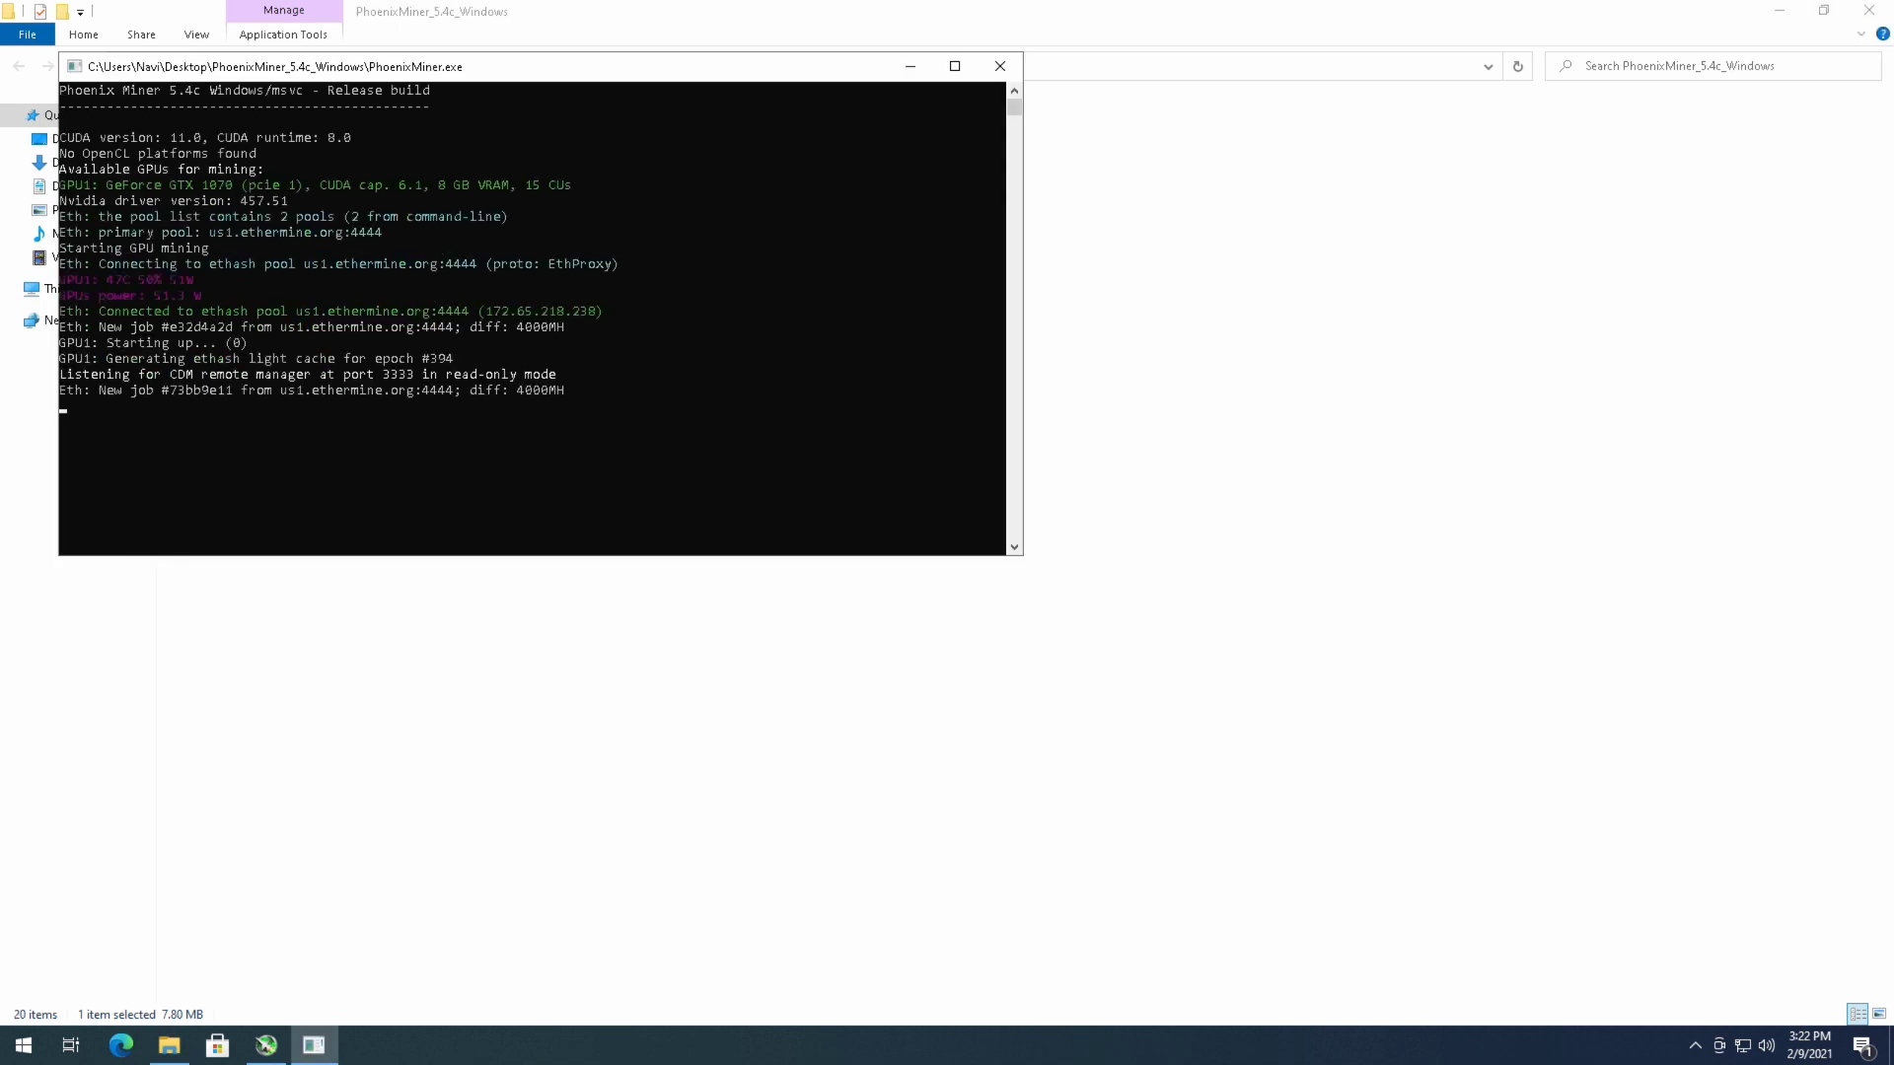
{"action": "left_click", "coordinate": [1779, 10]}
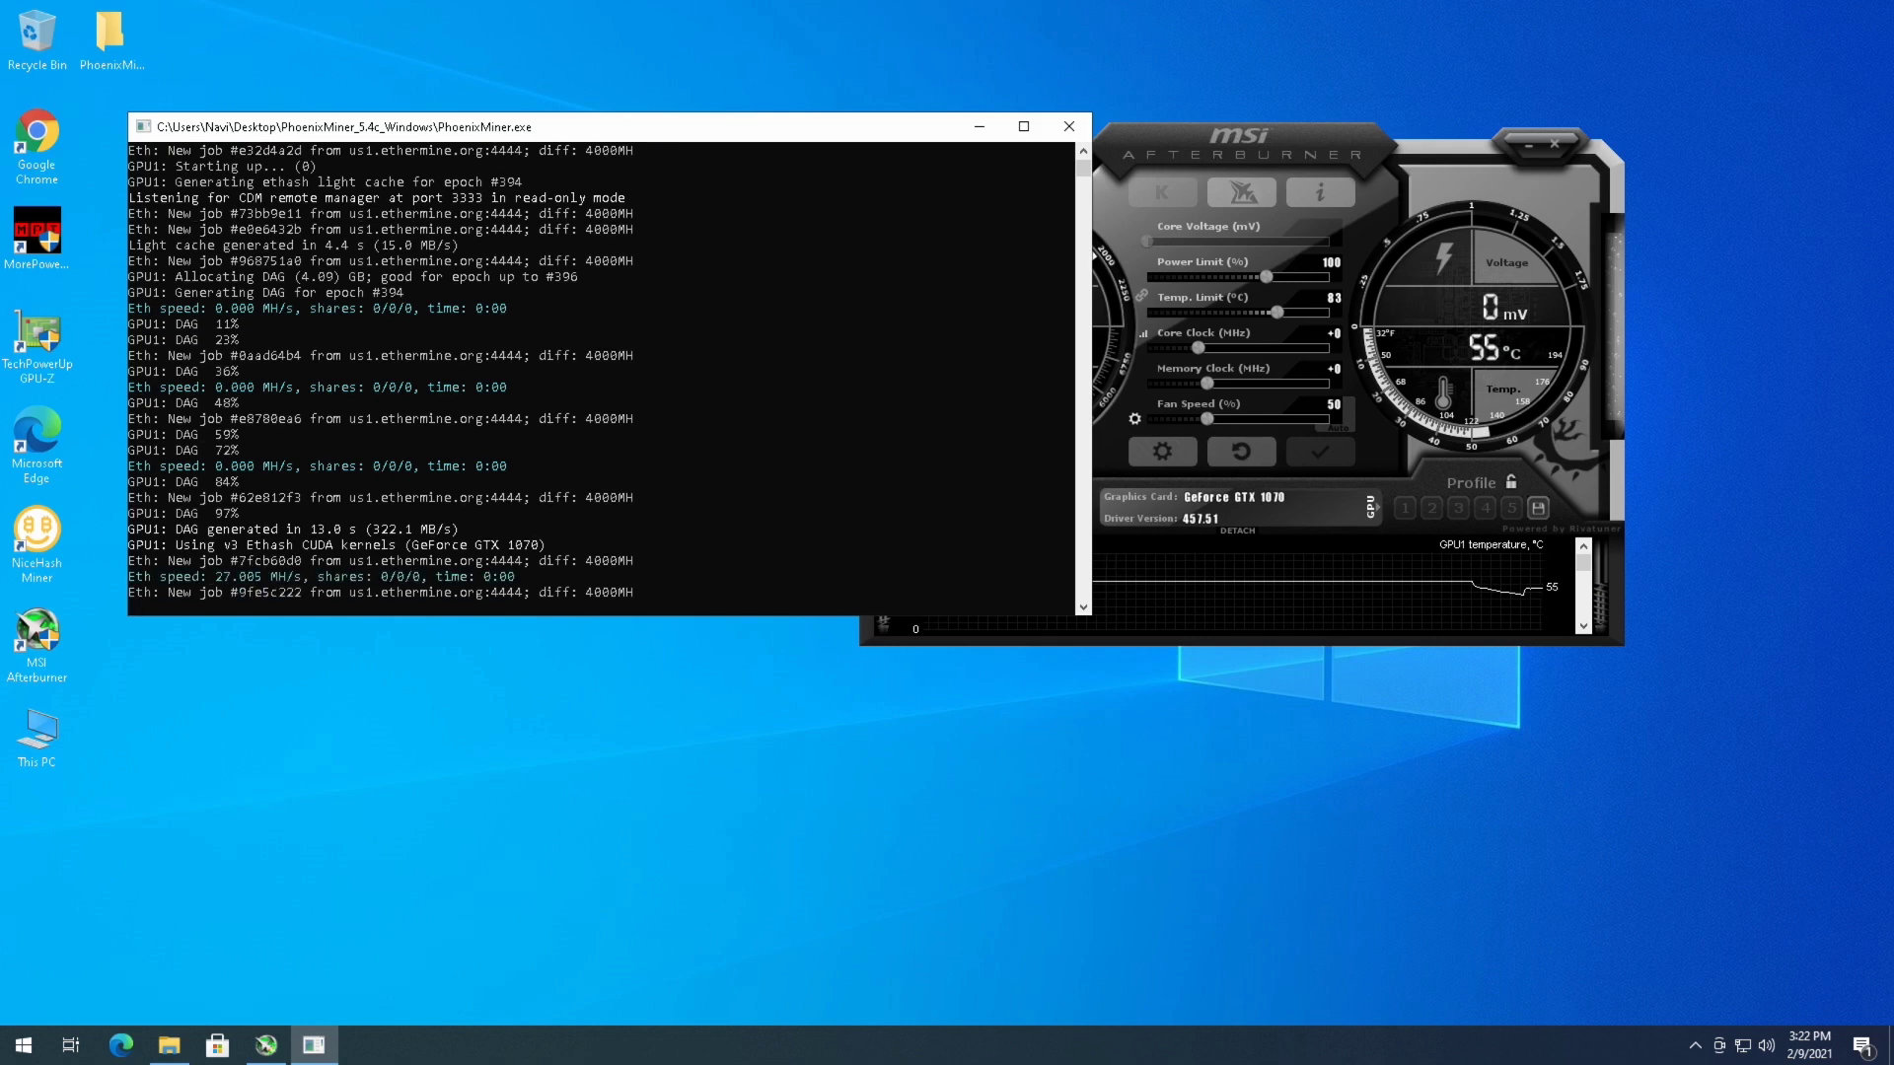
Step: Enter a +200 core clock offset in Afterburner
{"action": "key", "text": "alt+Tab"}
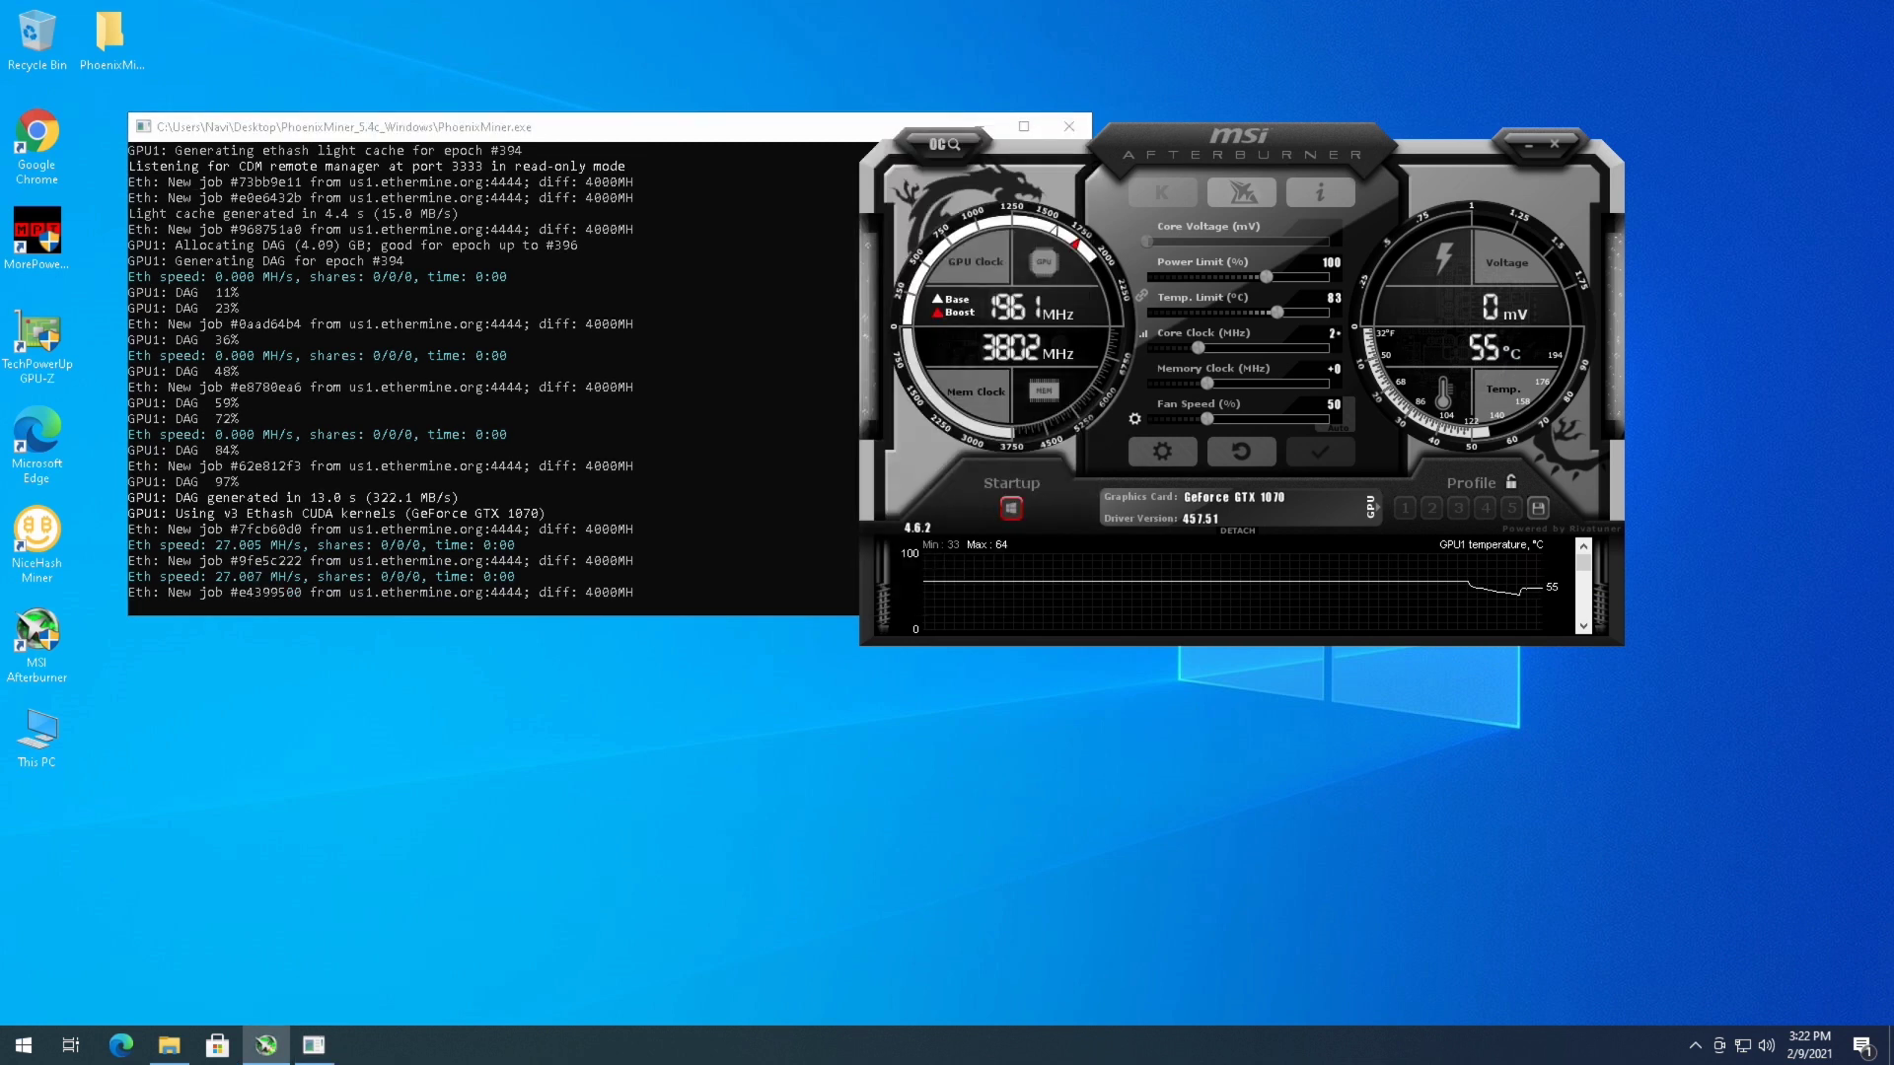
{"action": "type", "text": "00"}
{"action": "key", "text": "Return"}
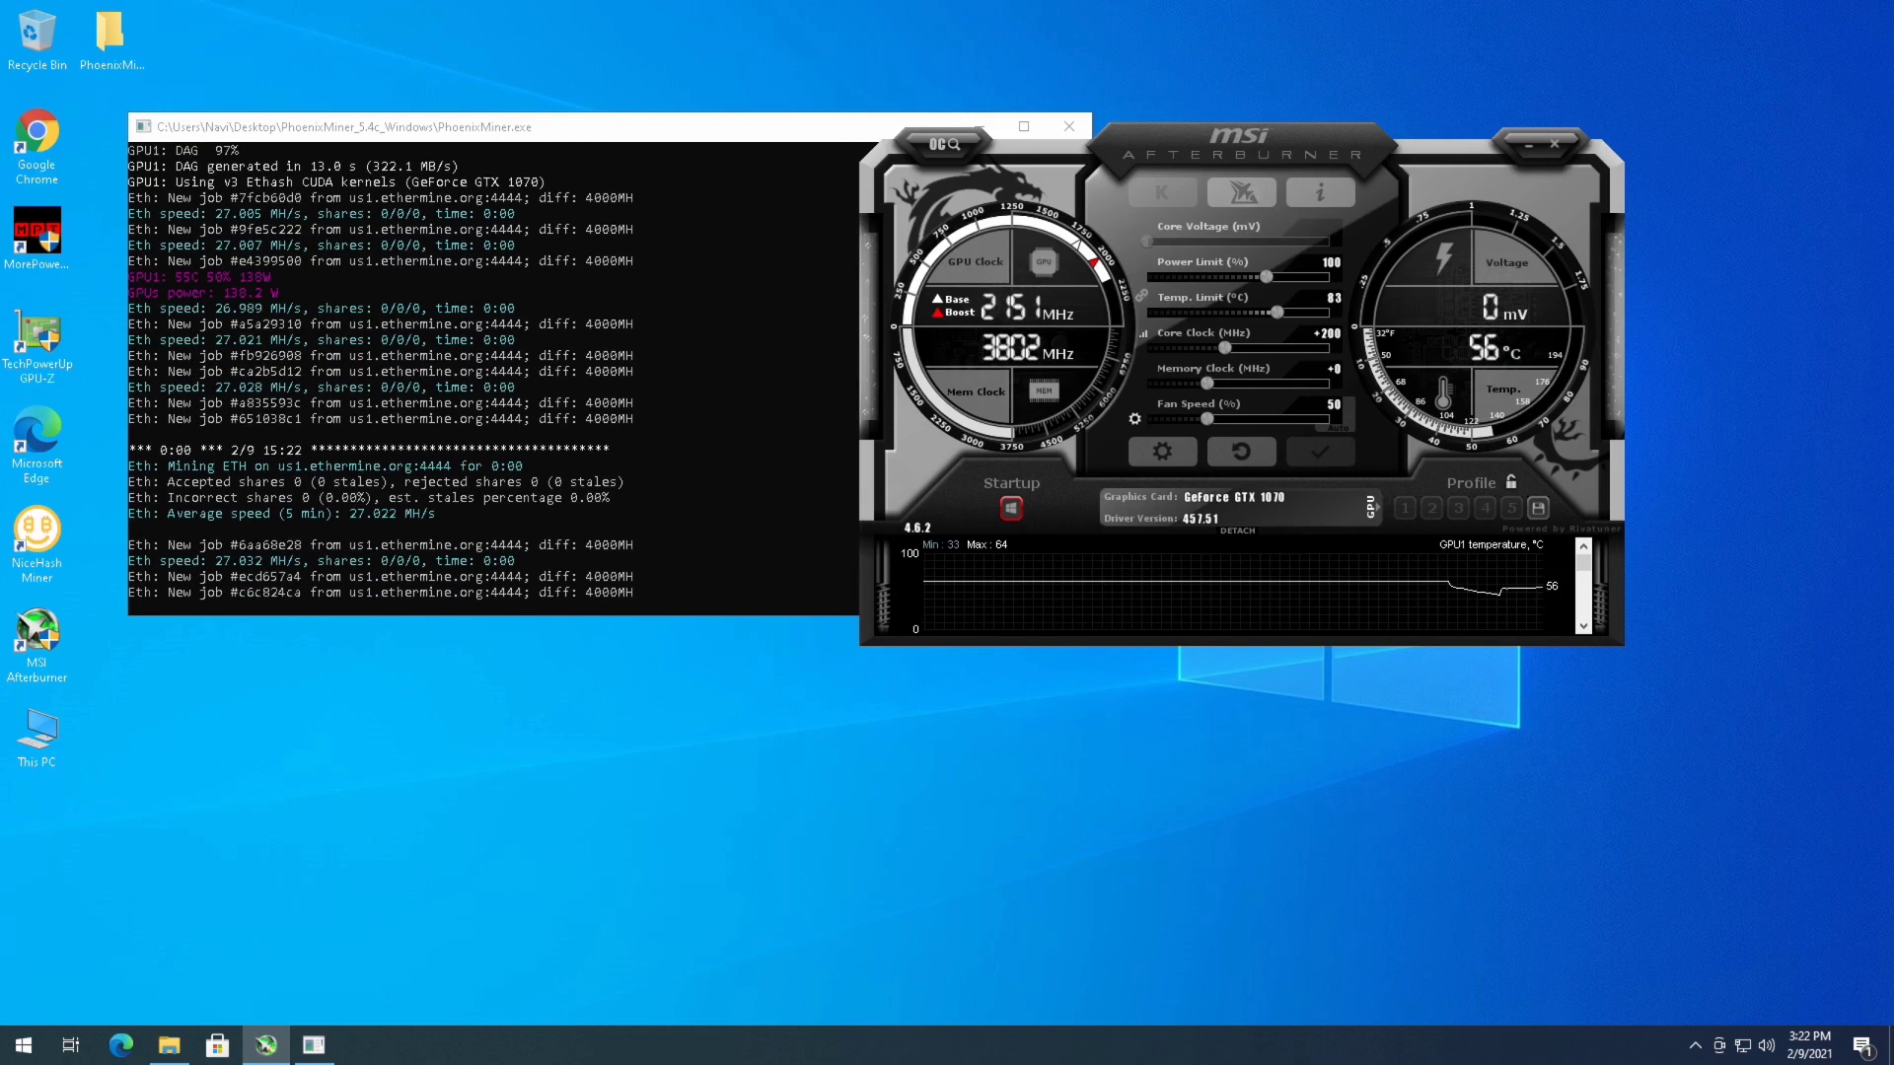
Step: Revert the core clock offset to +0 and apply stock clocks
{"action": "type", "text": "0"}
{"action": "key", "text": "Return"}
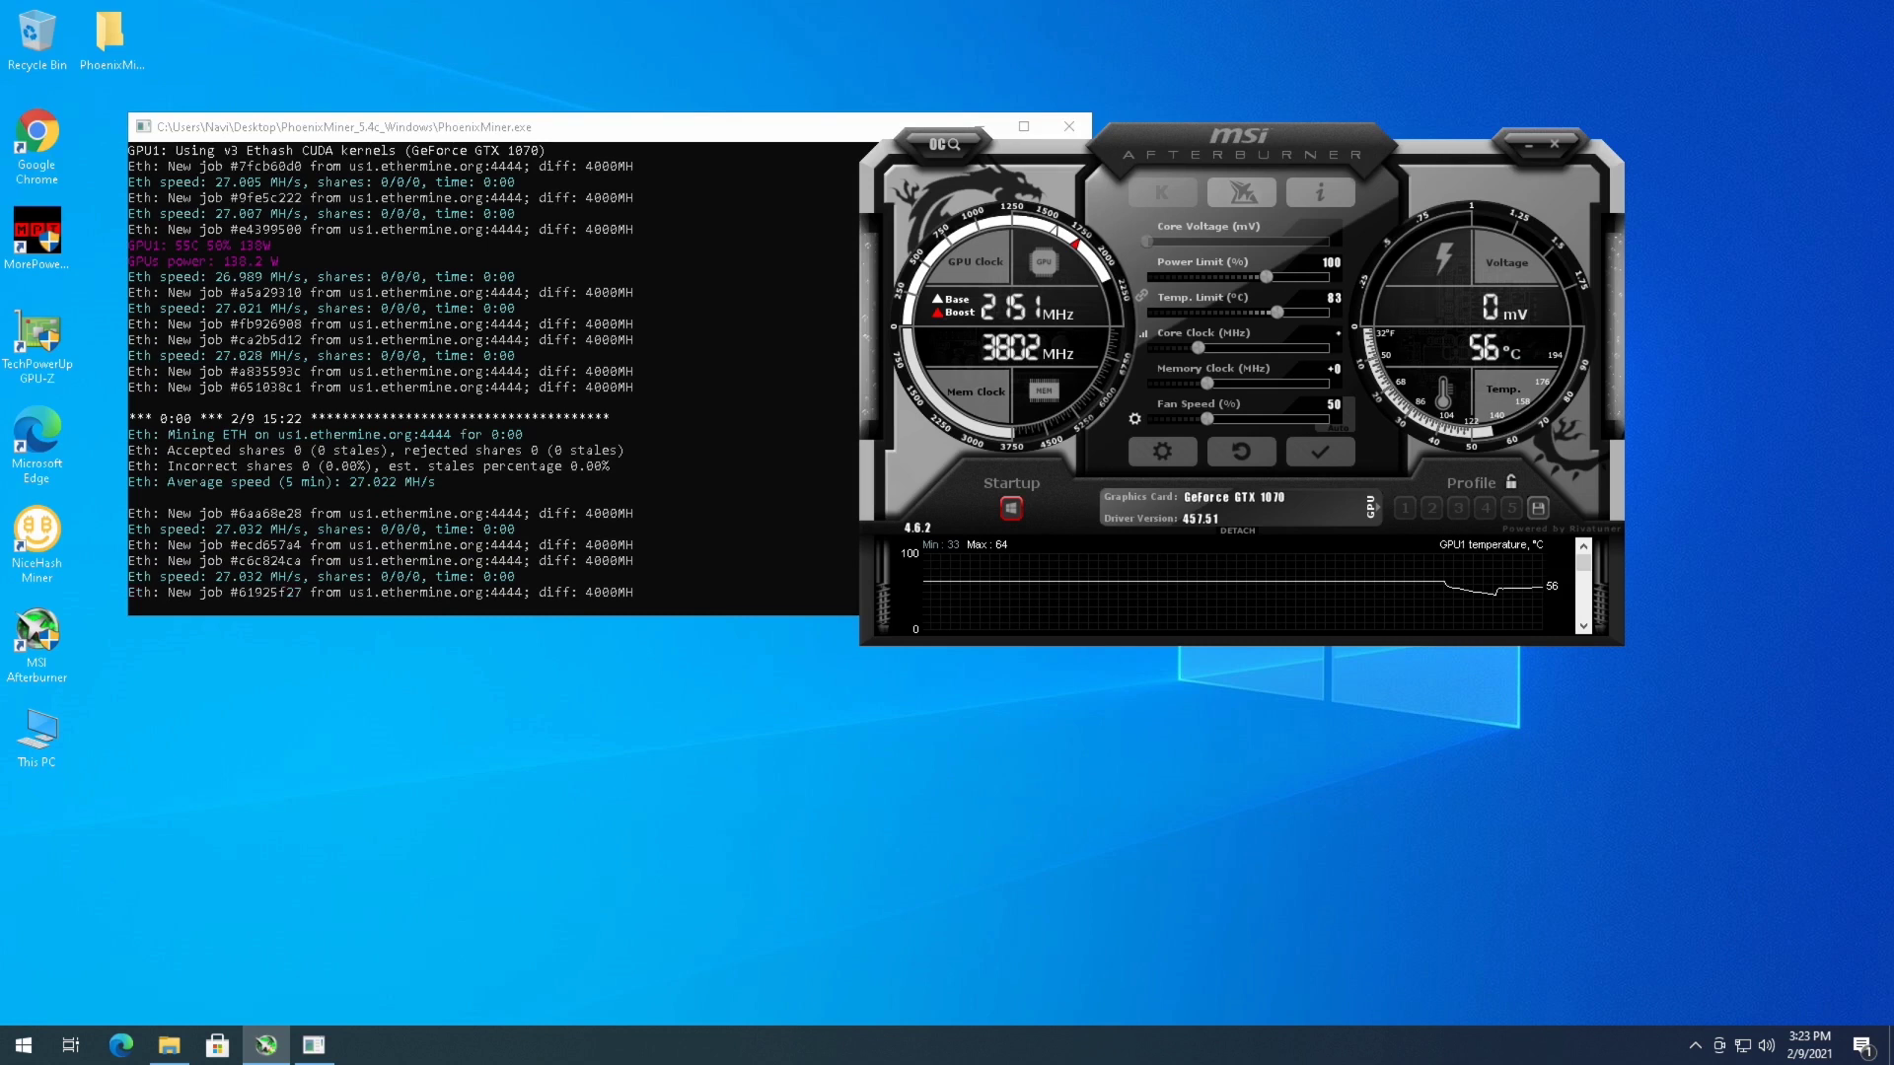
{"action": "type", "text": "-400"}
{"action": "key", "text": "Return"}
{"action": "left_click", "coordinate": [1320, 452]}
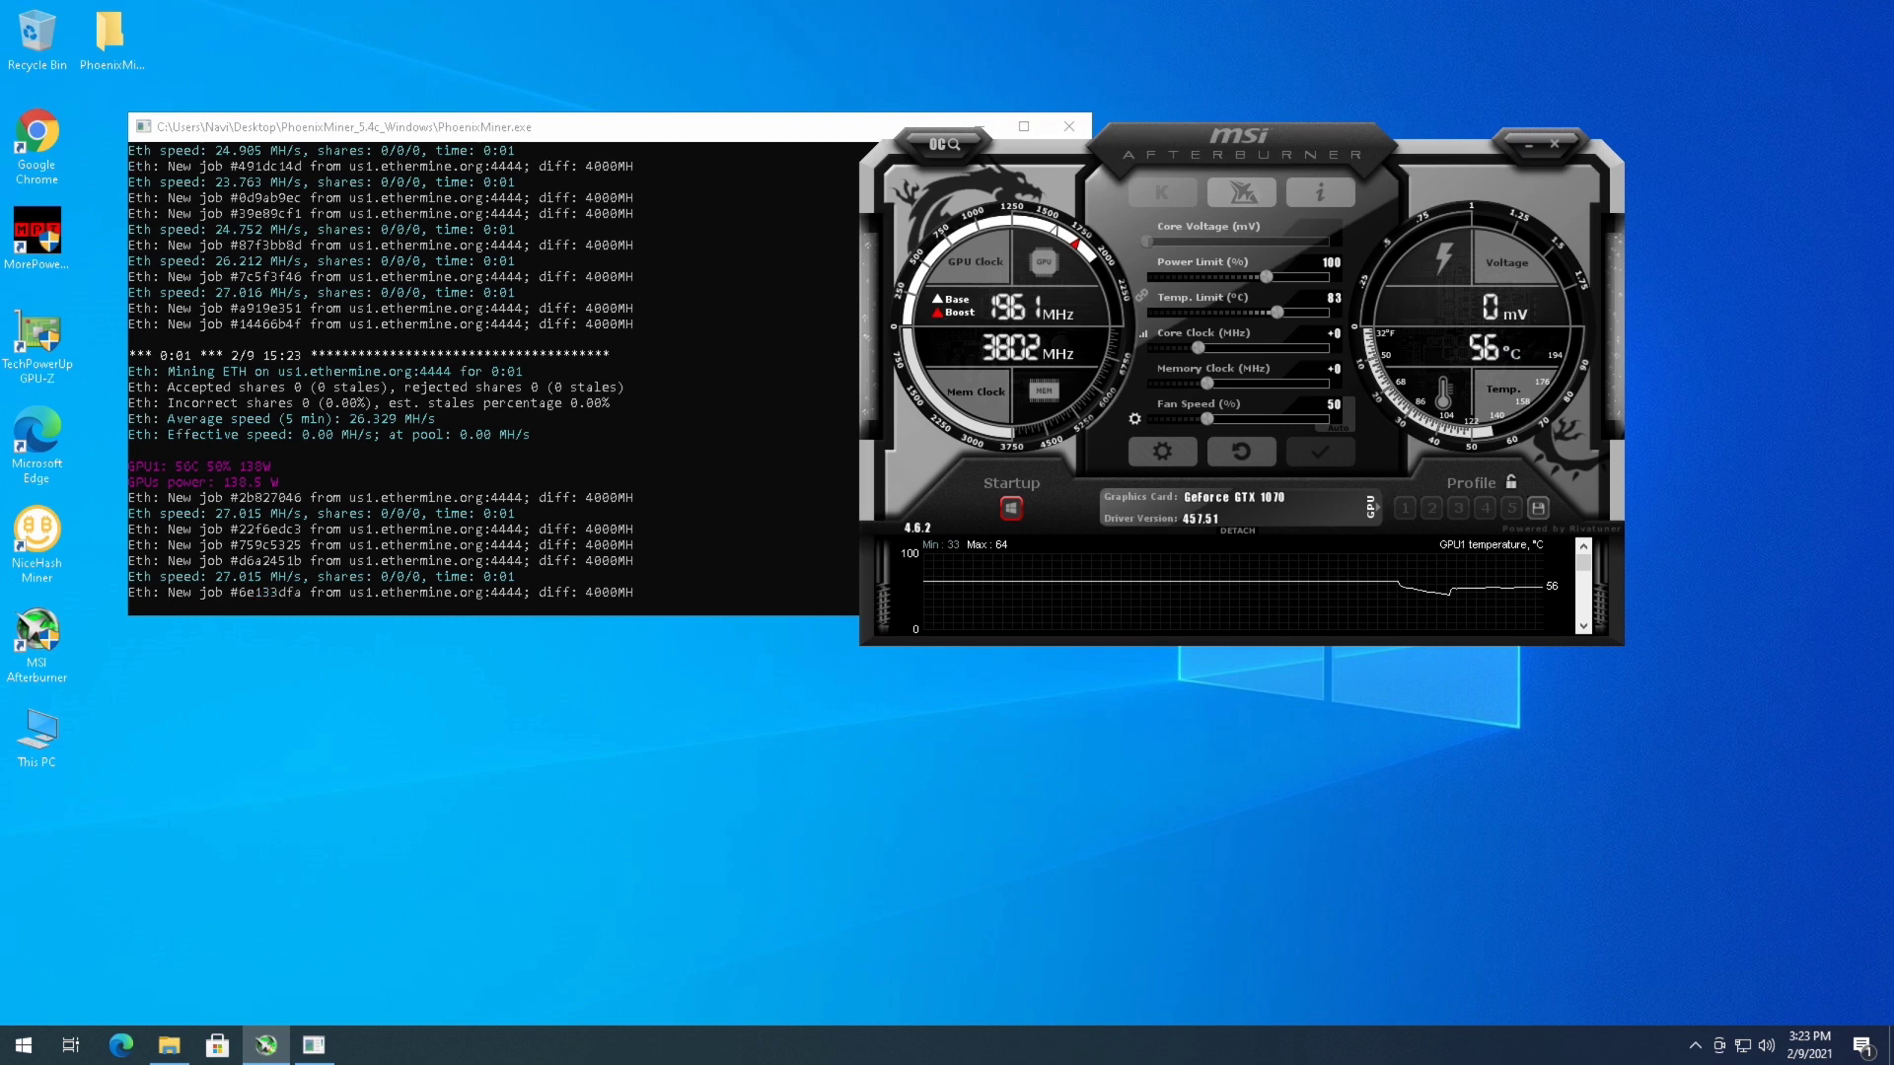
Step: Set the memory clock offset to +100, bringing memory to 3898 MHz
{"action": "type", "text": "100"}
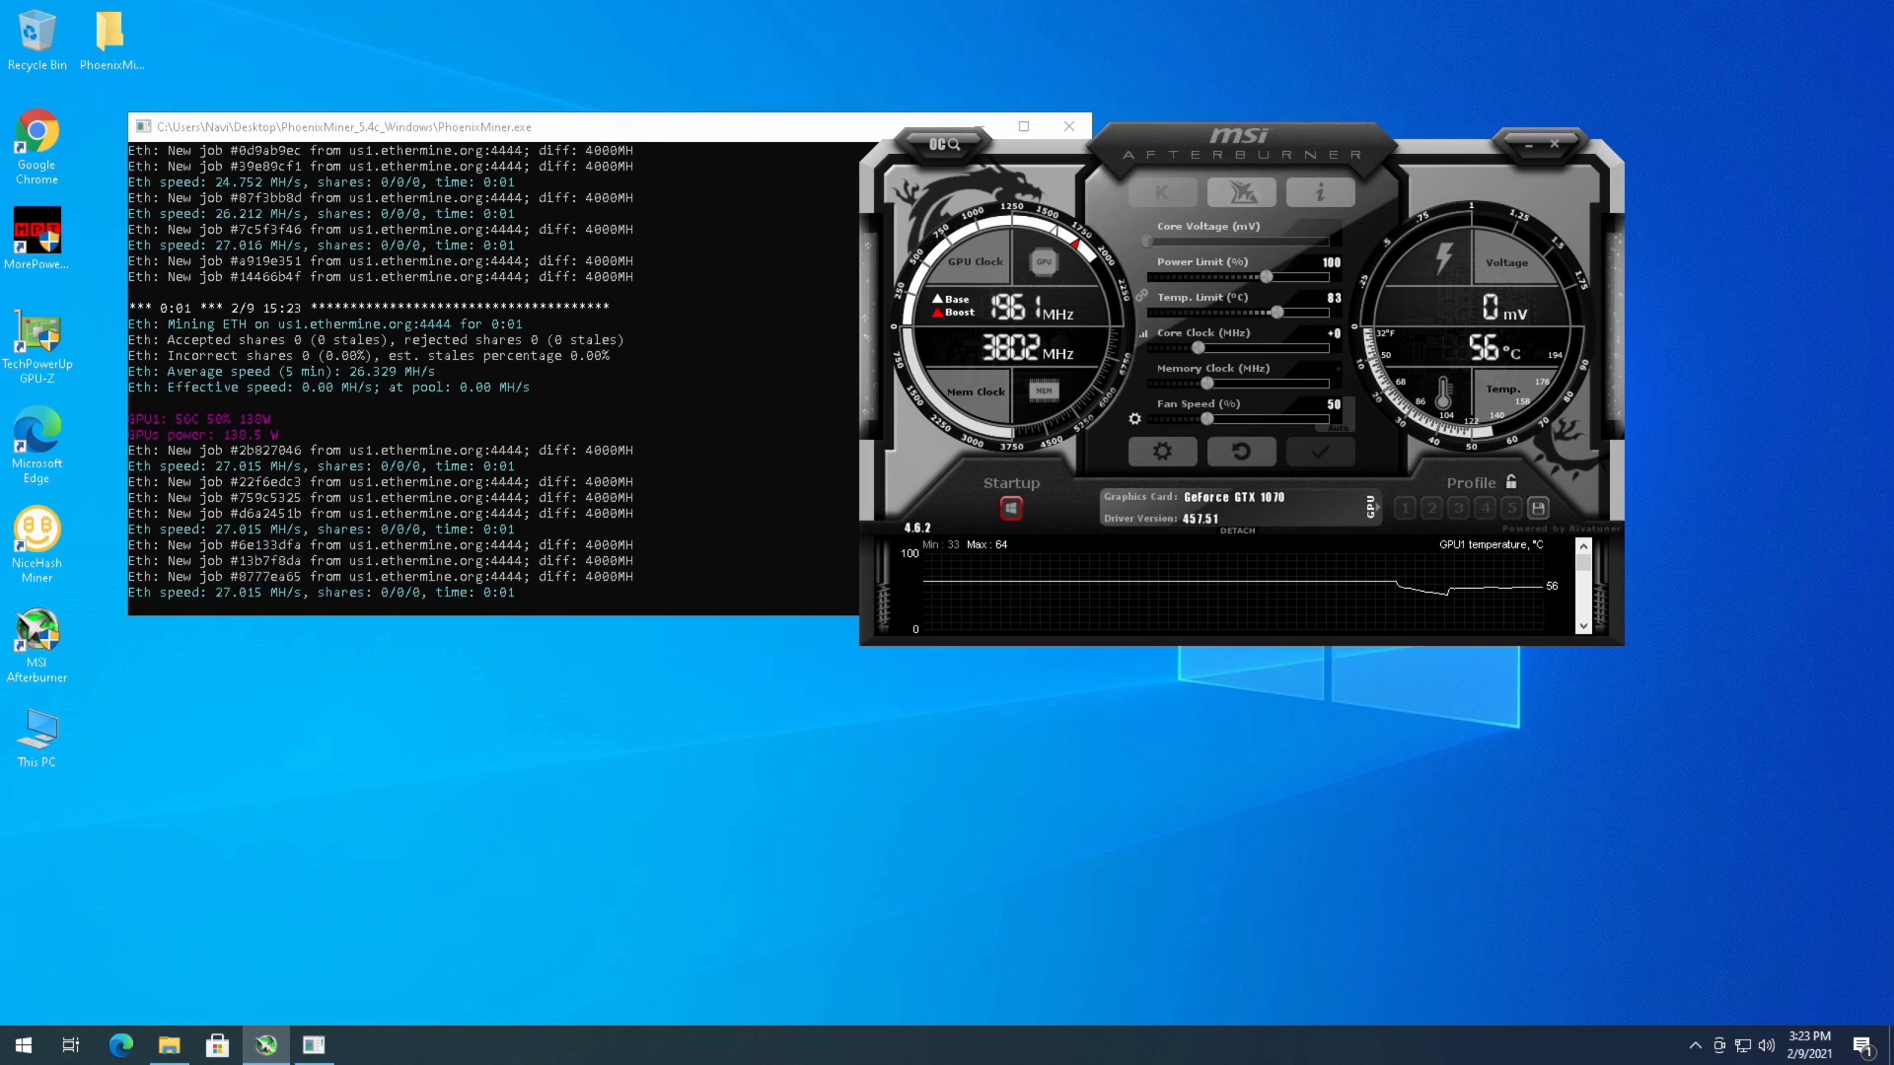
{"action": "key", "text": "Return"}
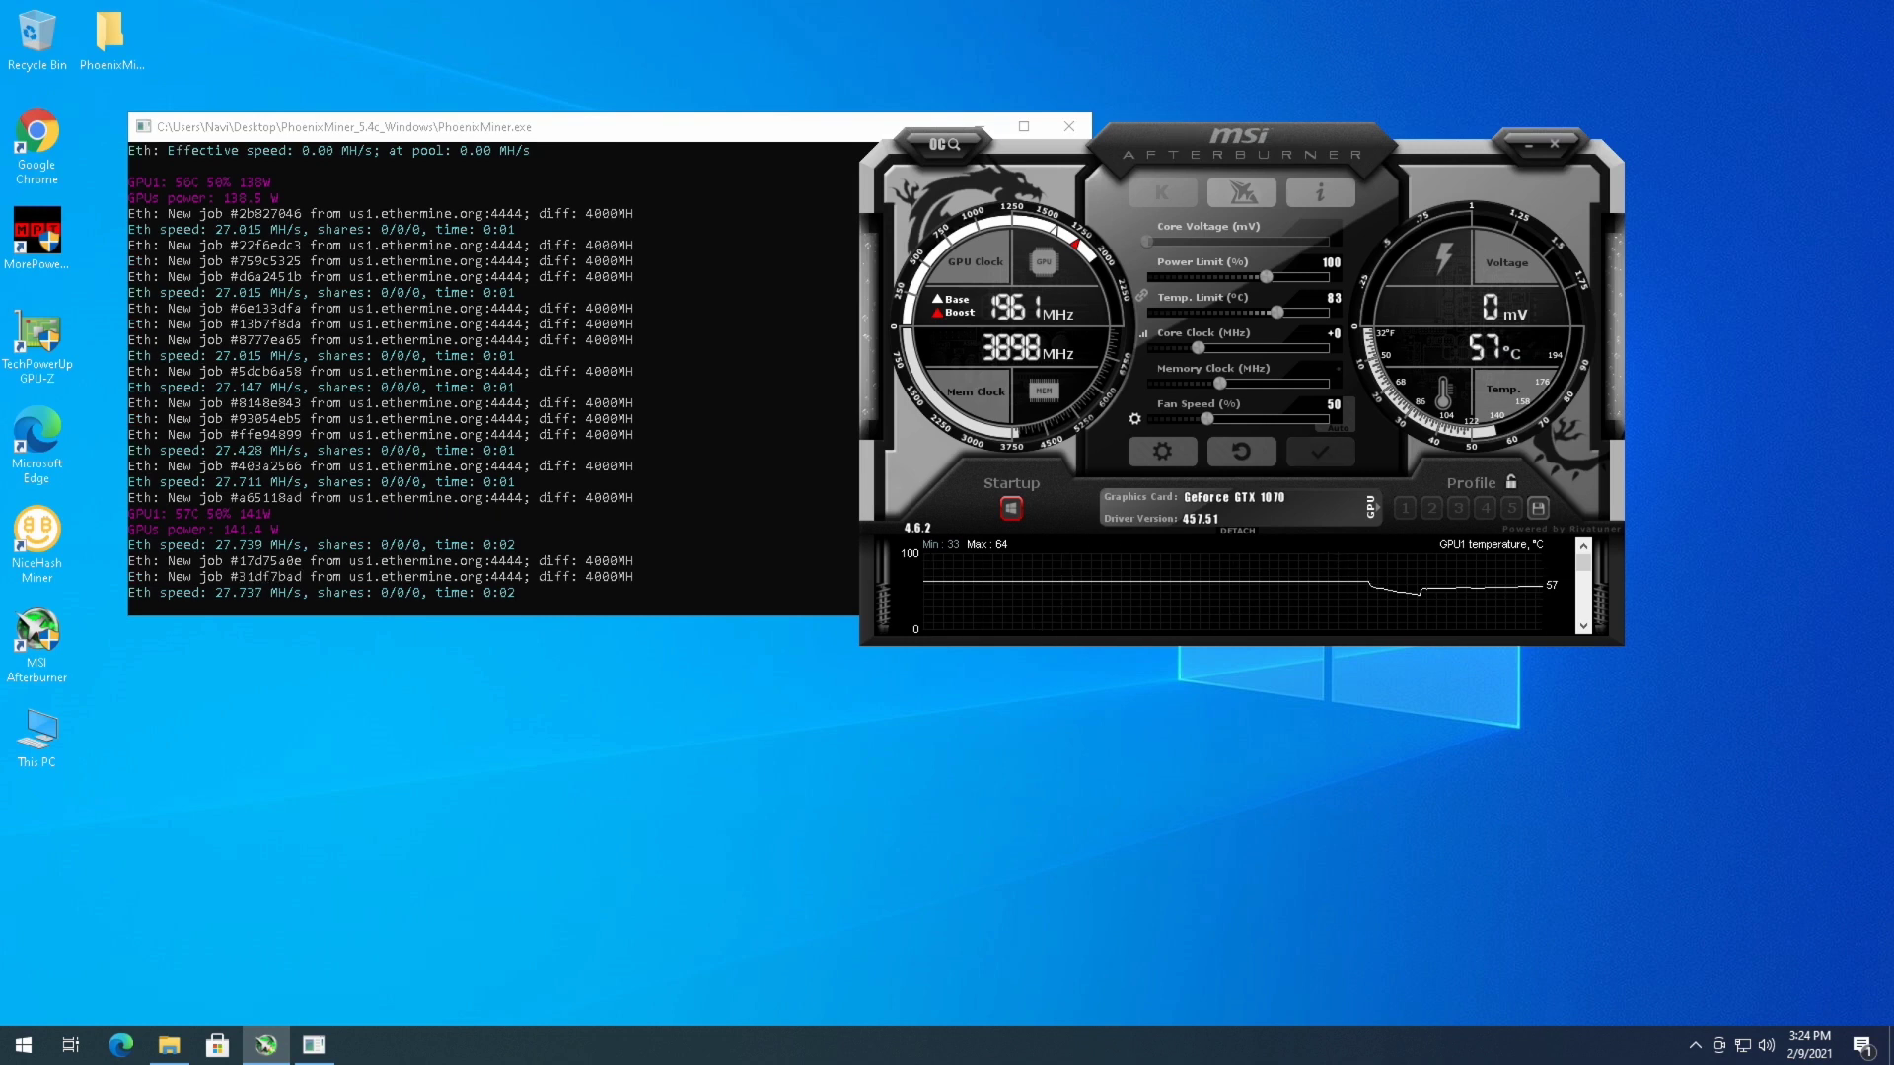
Step: Step the memory offset through +150, +200 and +250 up to +300 (4100 MHz)
{"action": "type", "text": "50"}
{"action": "key", "text": "Return"}
{"action": "key", "text": "Return"}
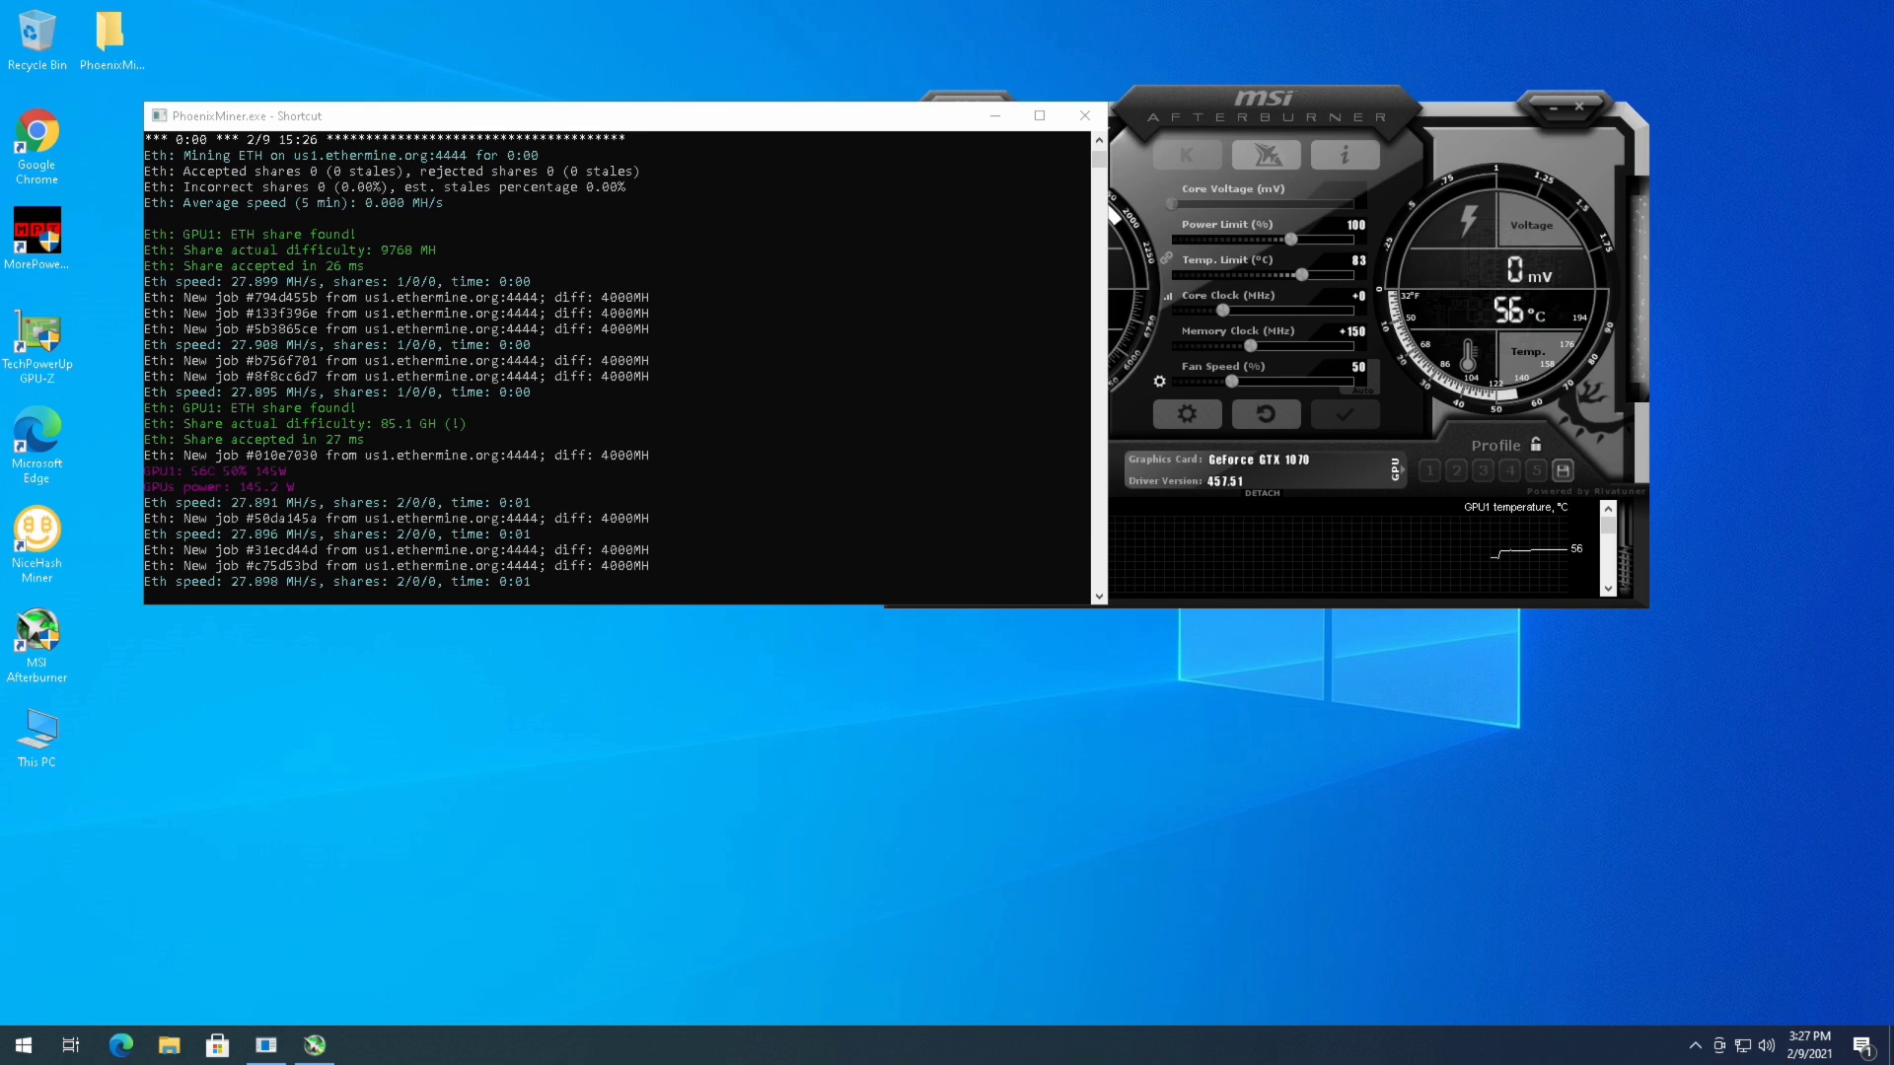
{"action": "key", "text": "alt+Tab"}
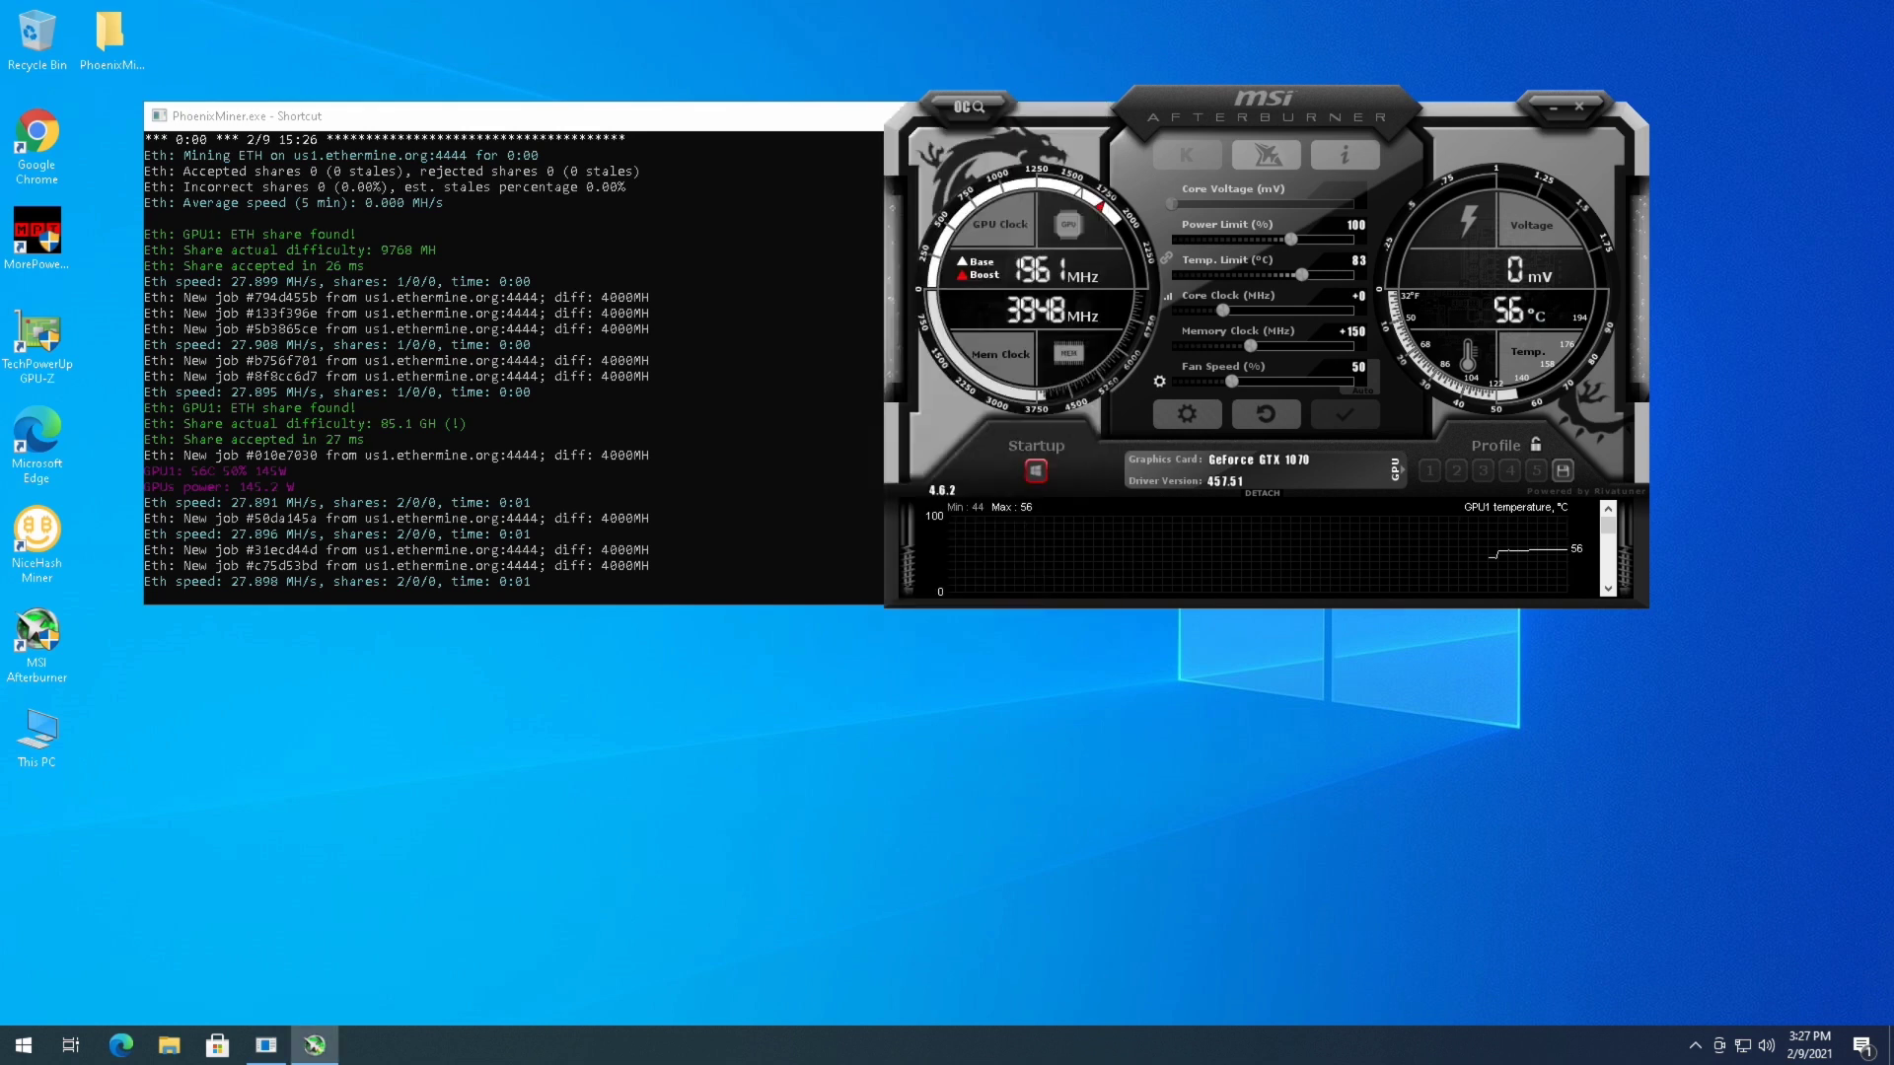
{"action": "key", "text": "Return"}
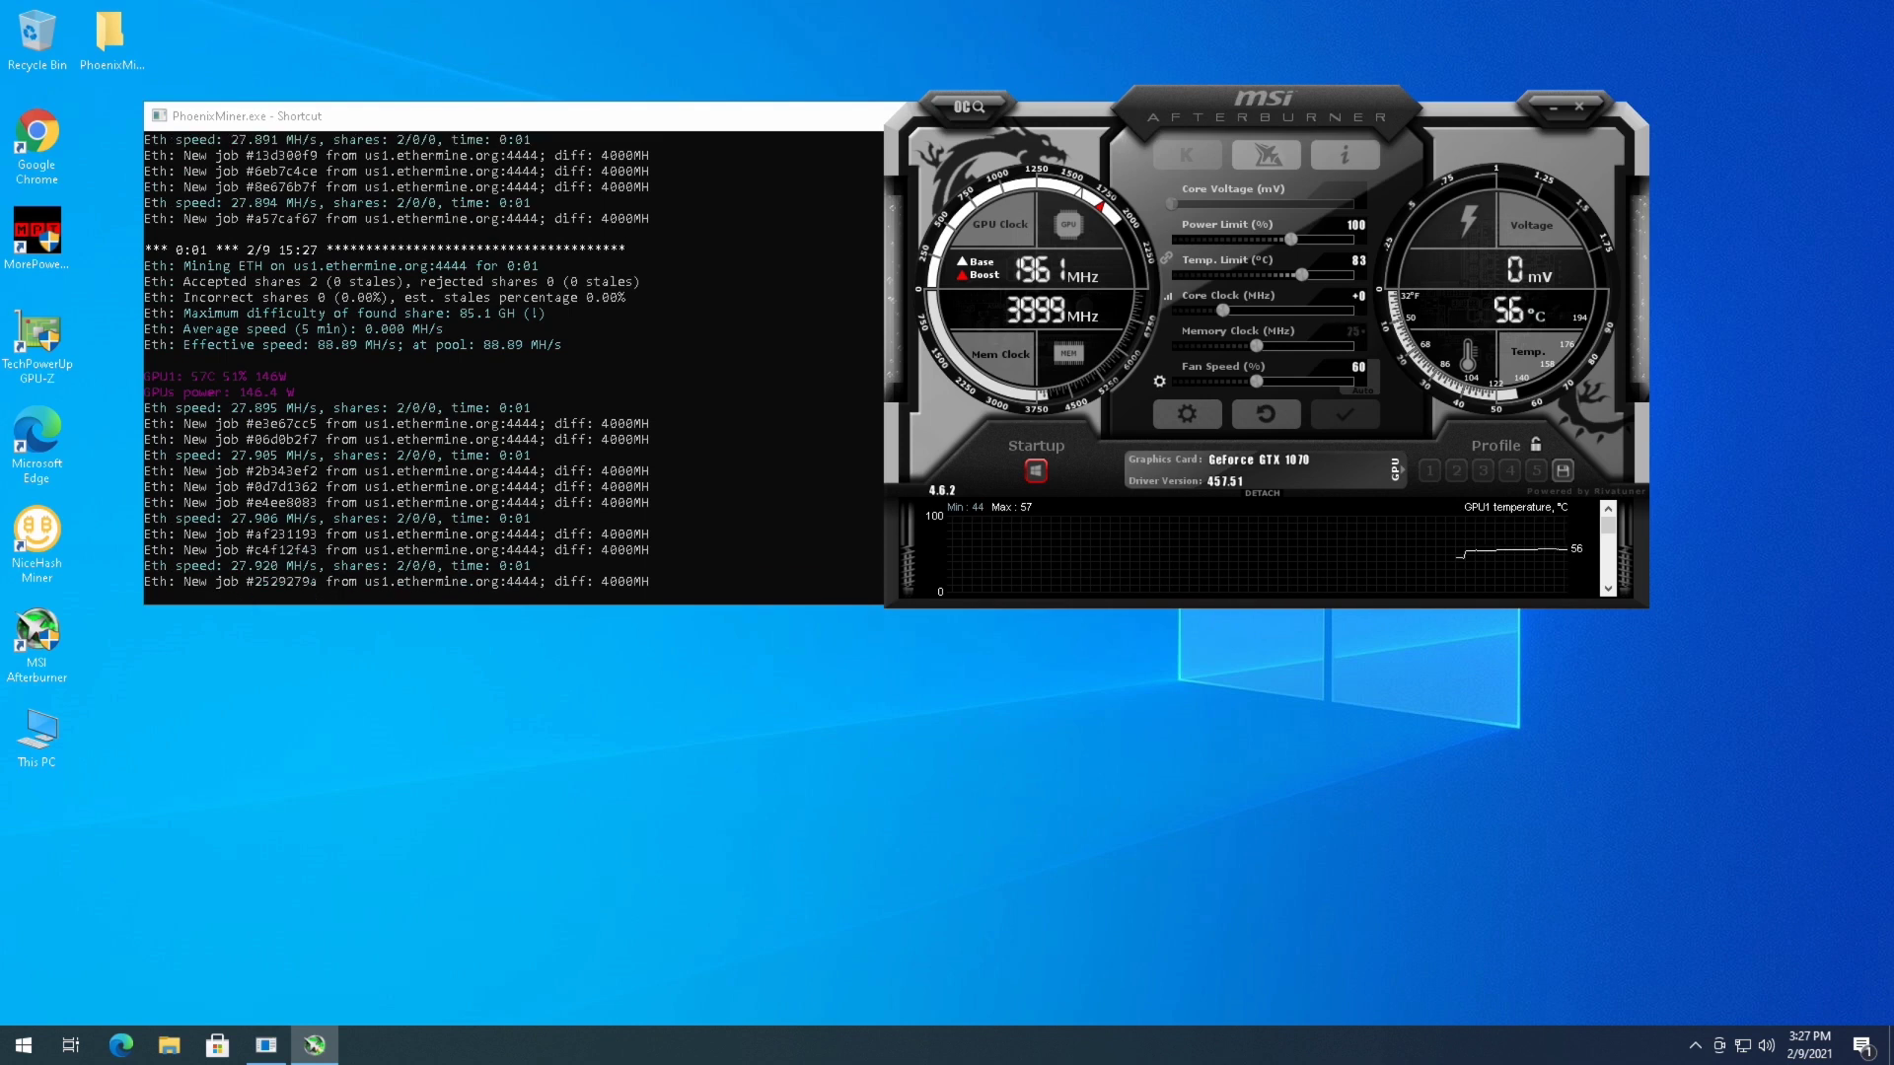
{"action": "key", "text": "Return"}
{"action": "key", "text": "Return"}
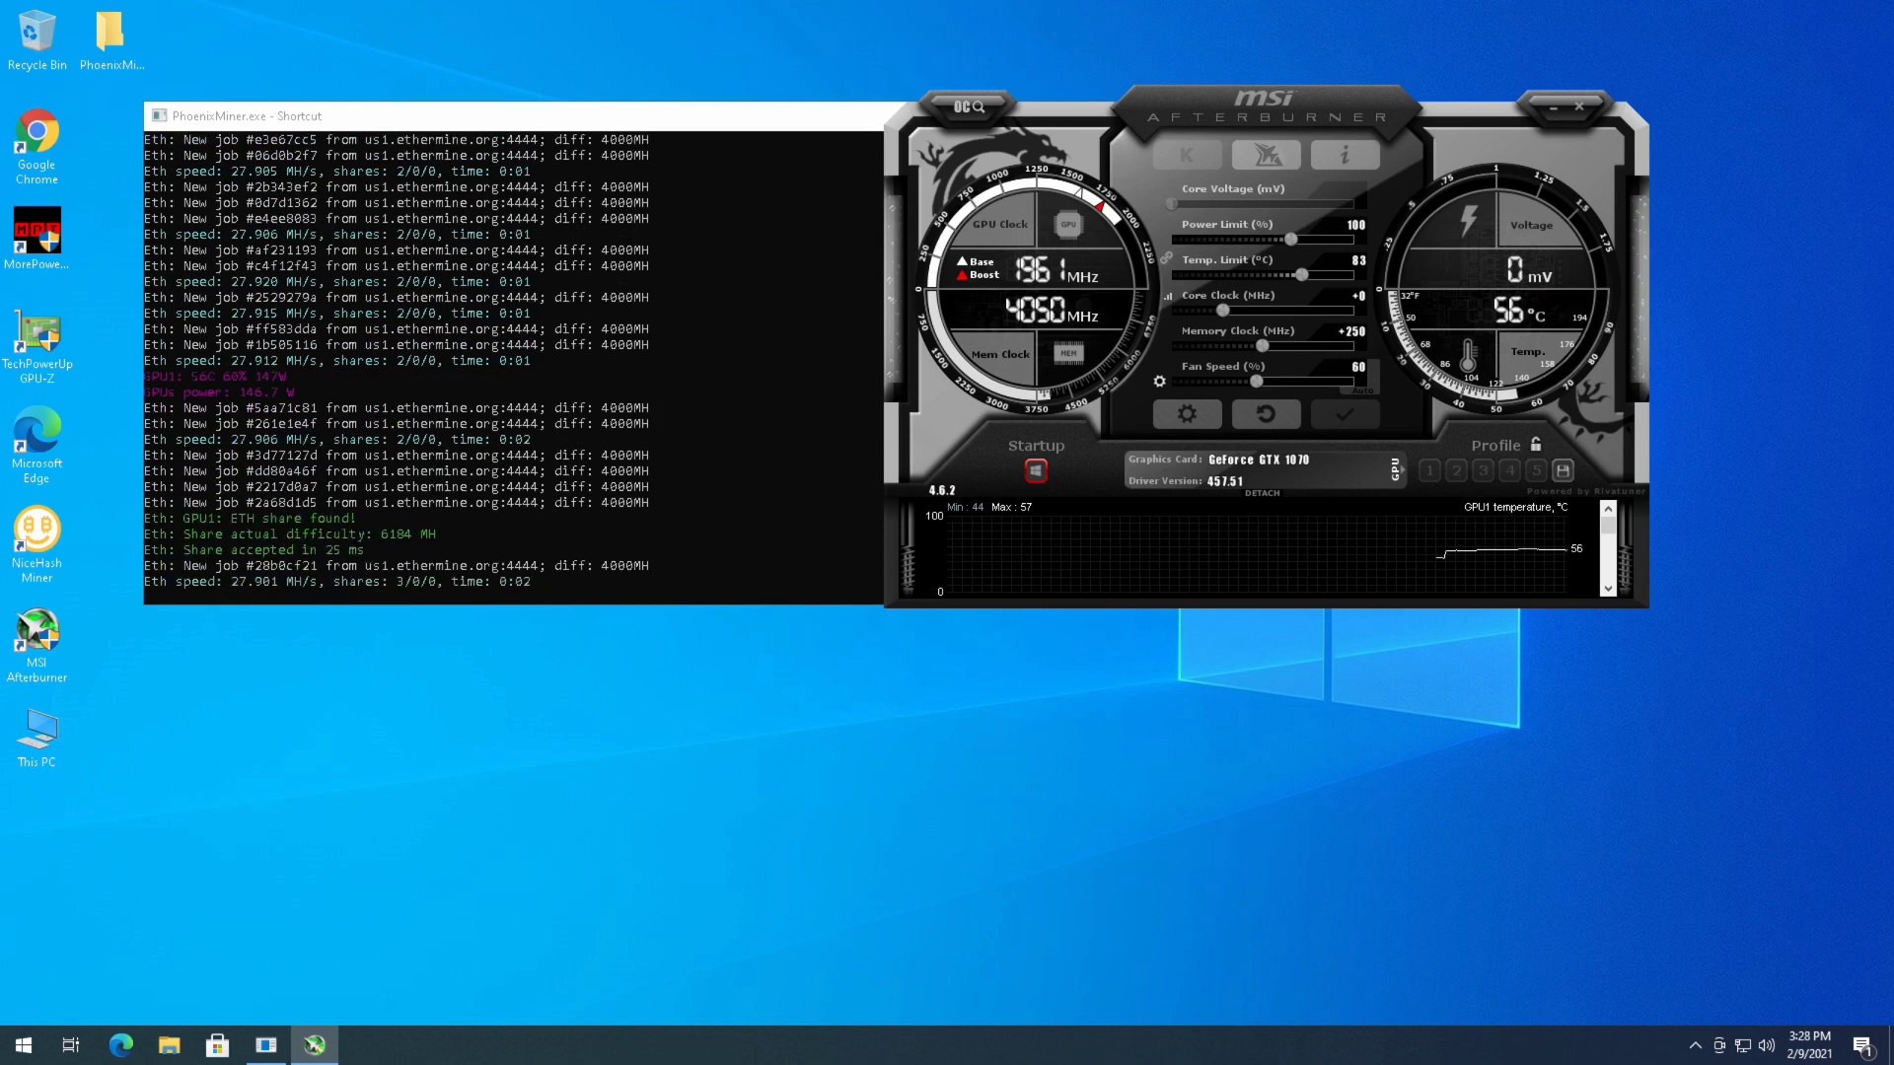
{"action": "type", "text": "300"}
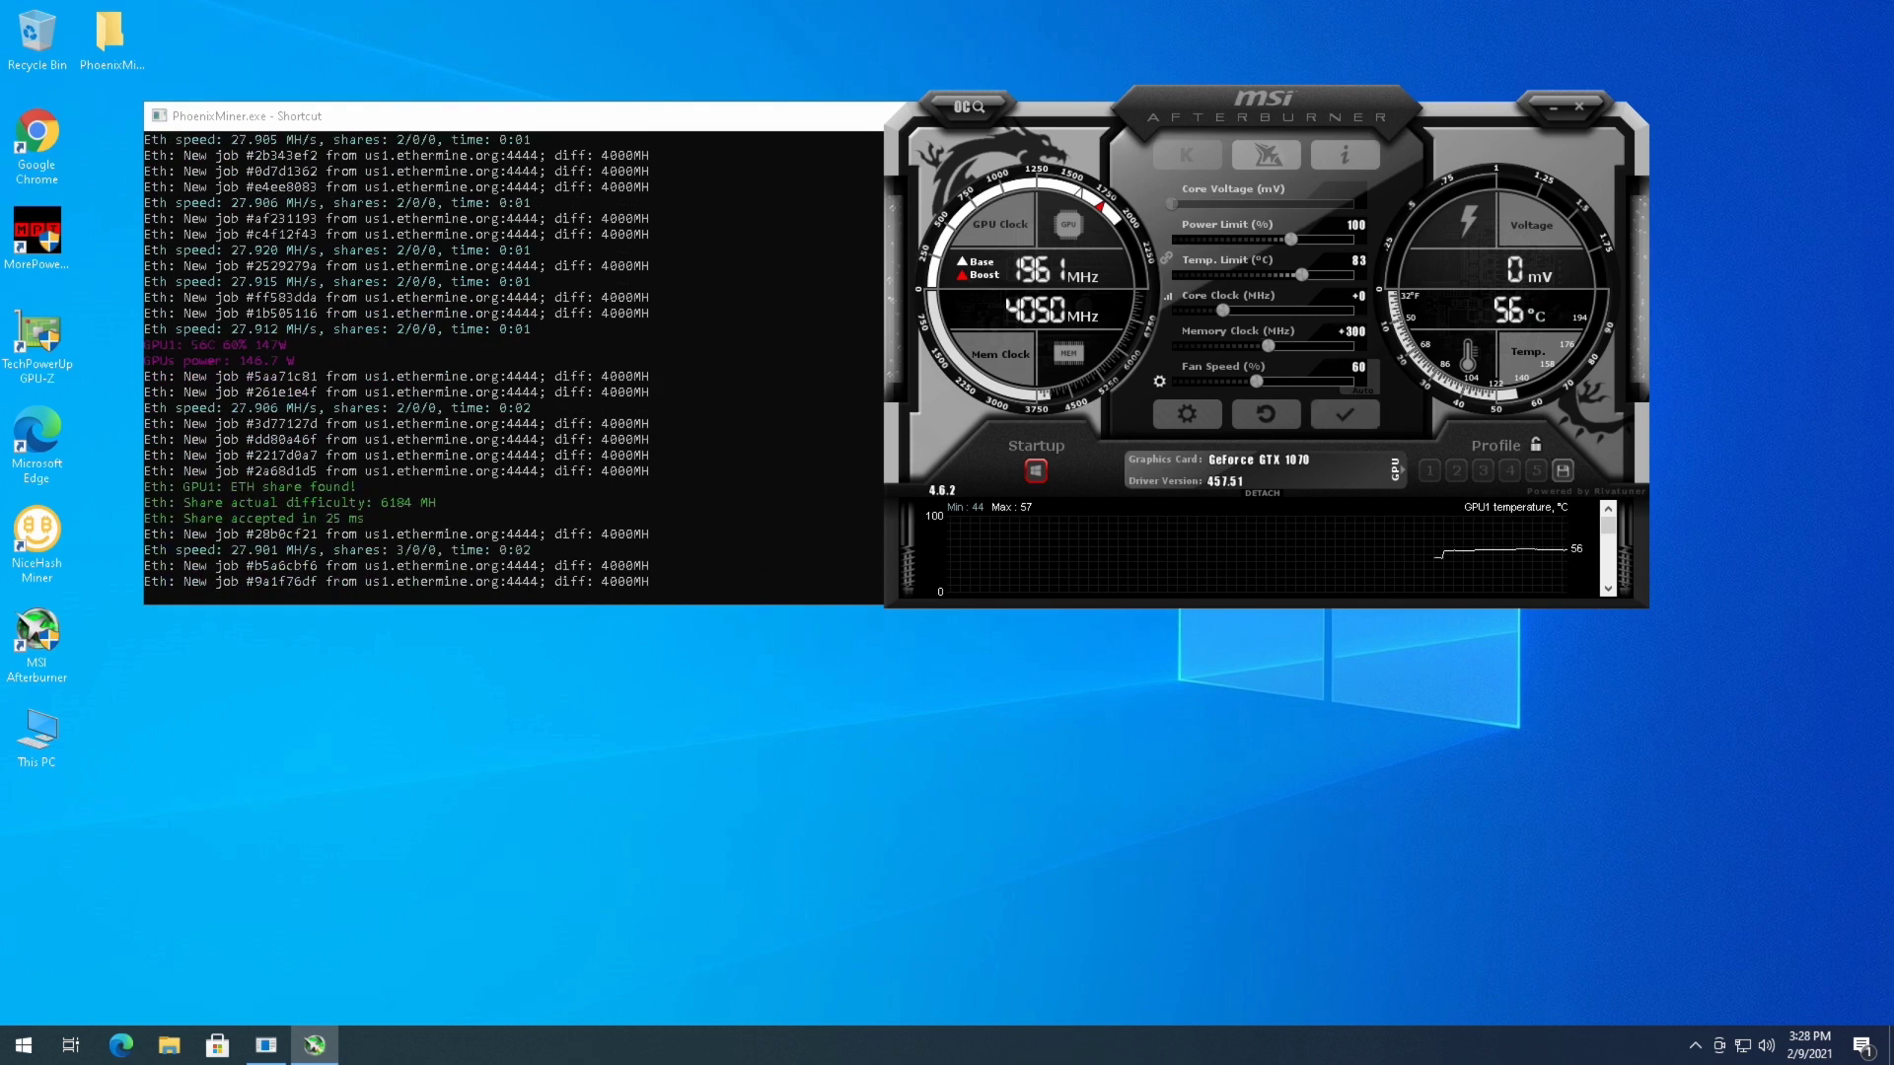
{"action": "key", "text": "Return"}
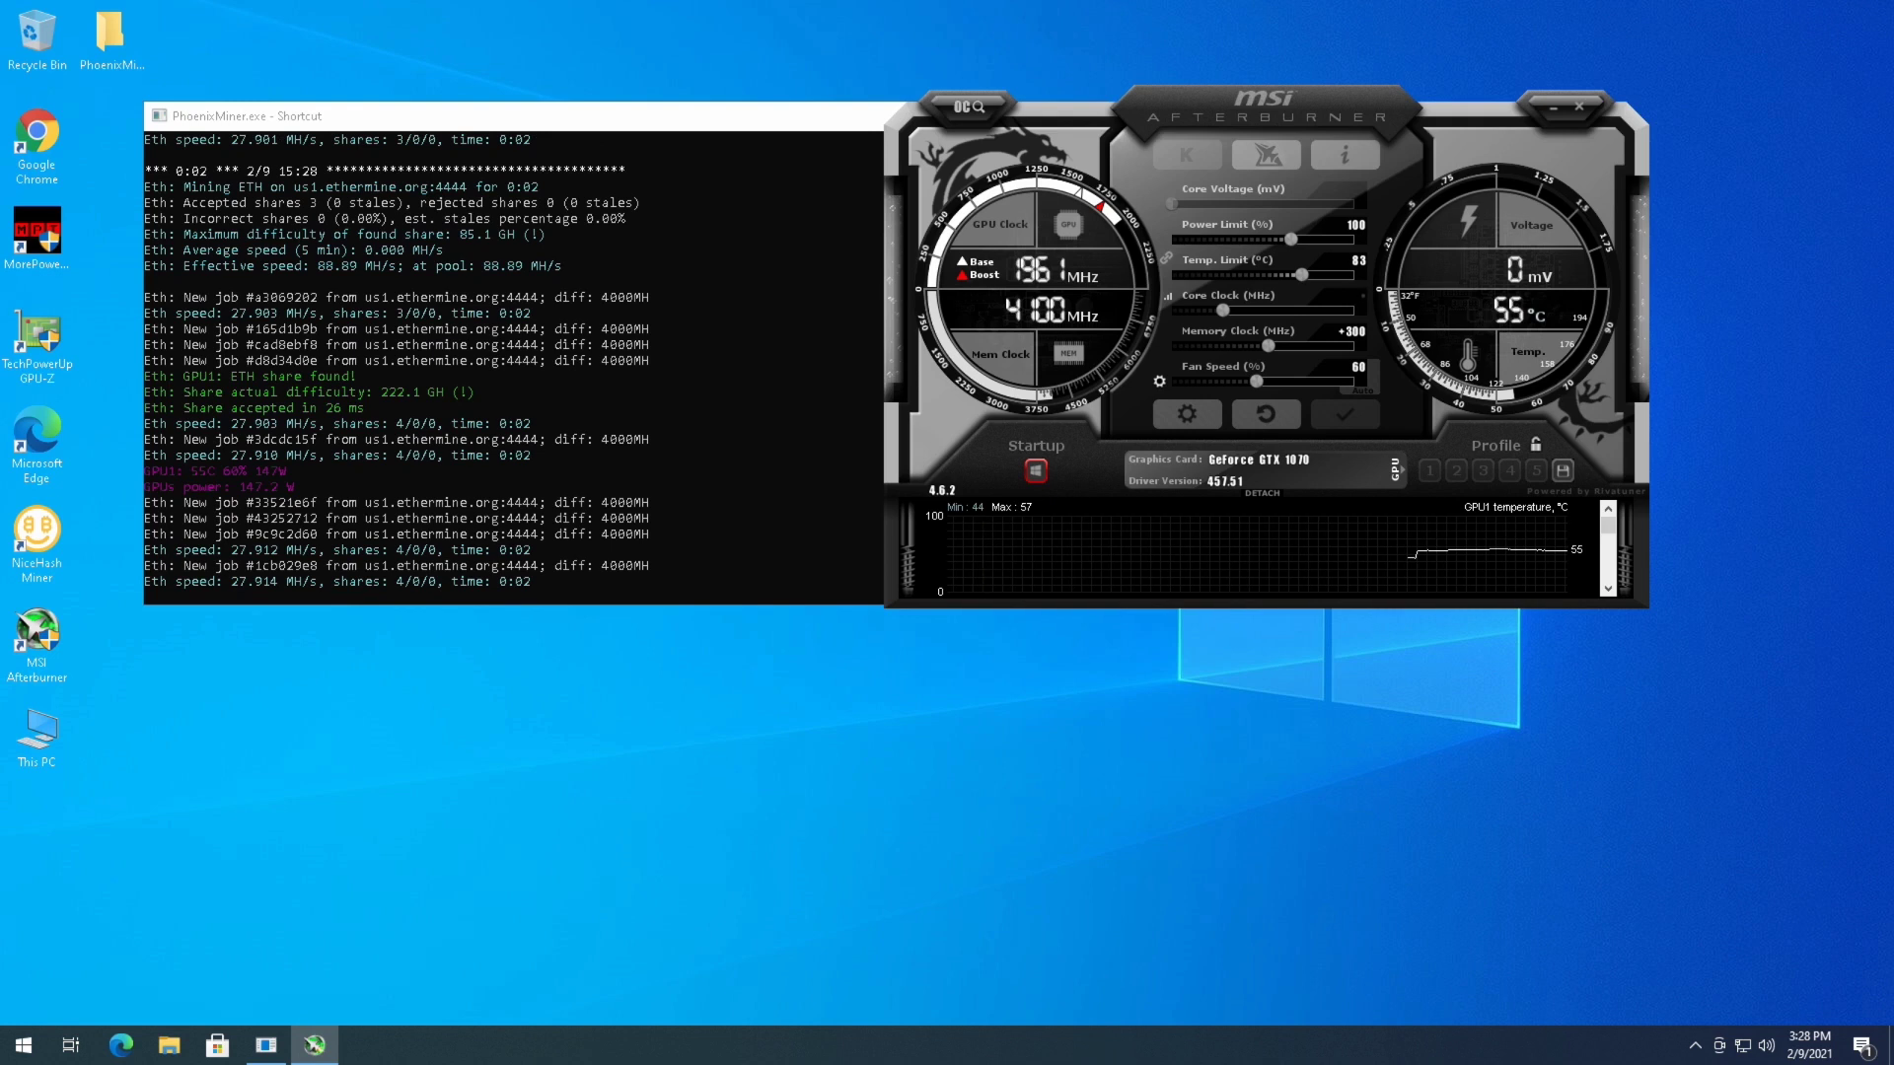
Step: Raise the core offset through +50, +100, +150 to +200, then set power limit 70
{"action": "type", "text": "50"}
{"action": "key", "text": "Return"}
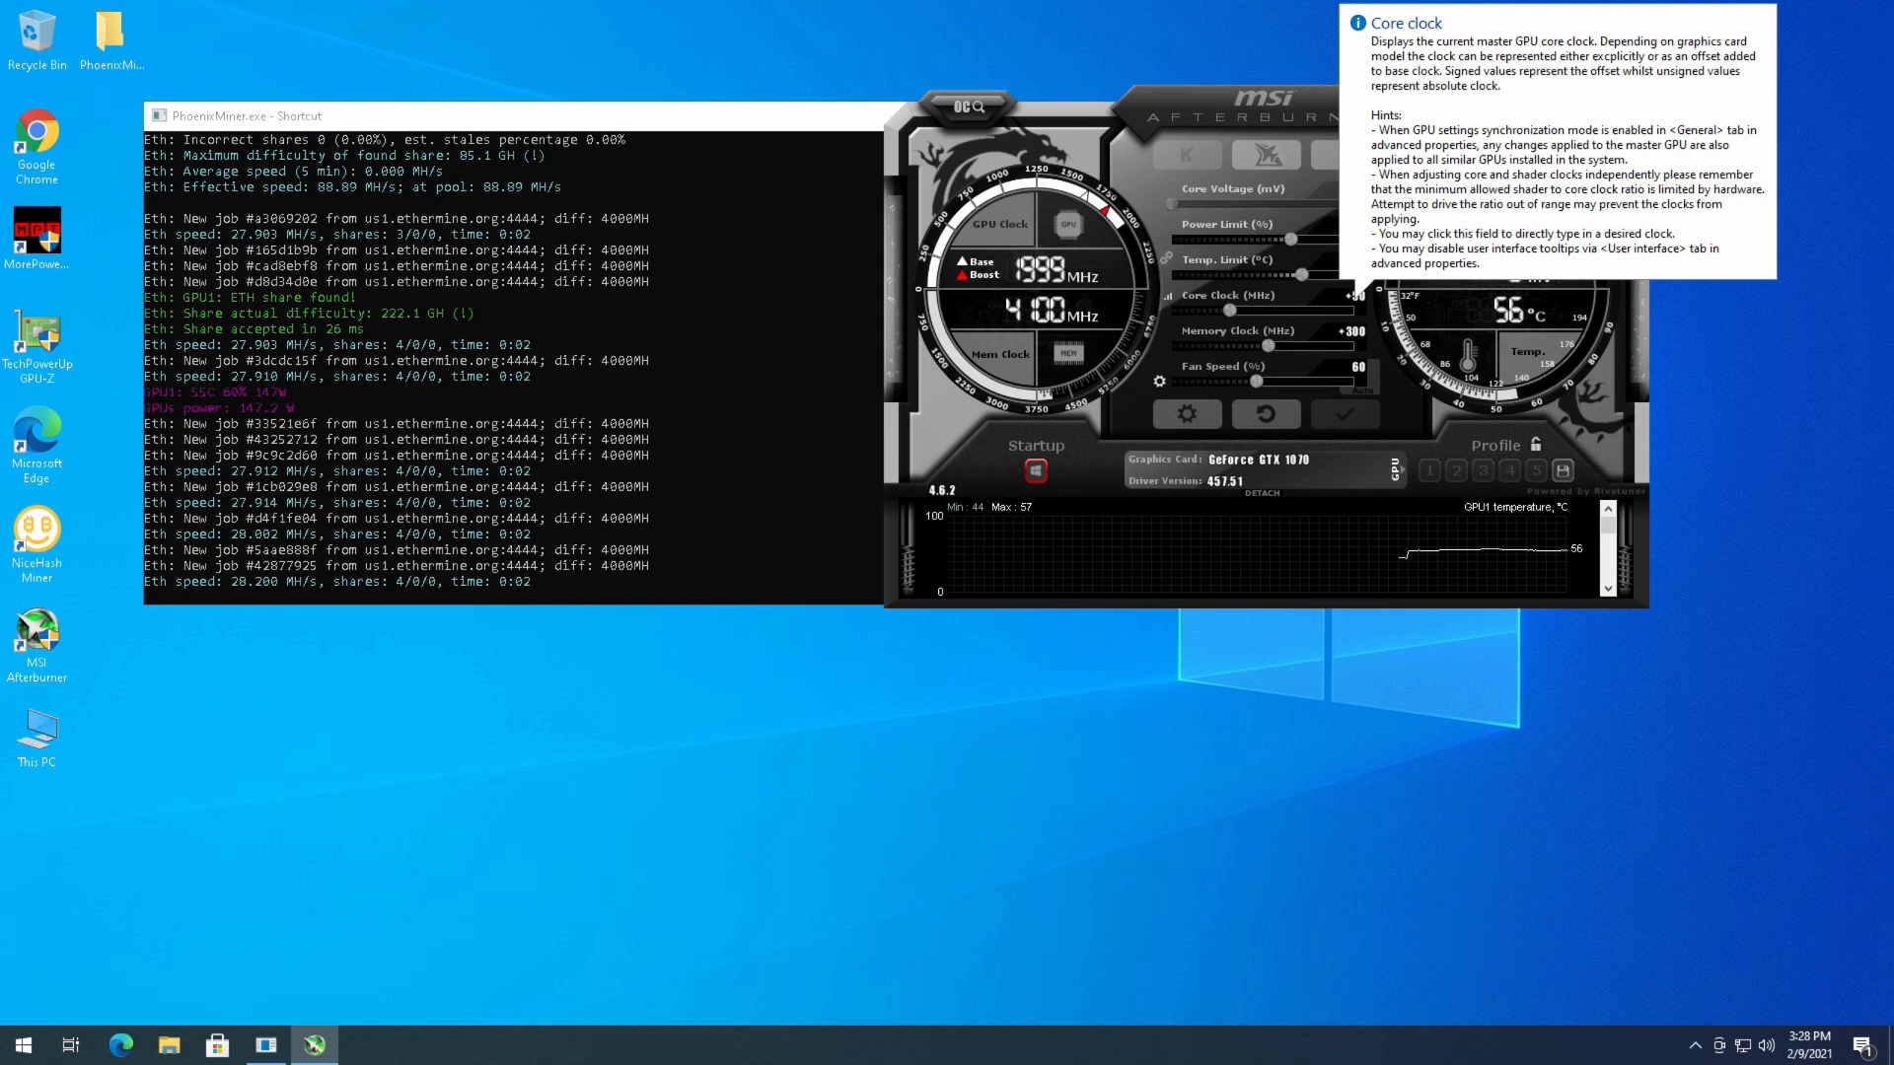
{"action": "left_click", "coordinate": [1362, 295]}
{"action": "type", "text": "100"}
{"action": "key", "text": "Return"}
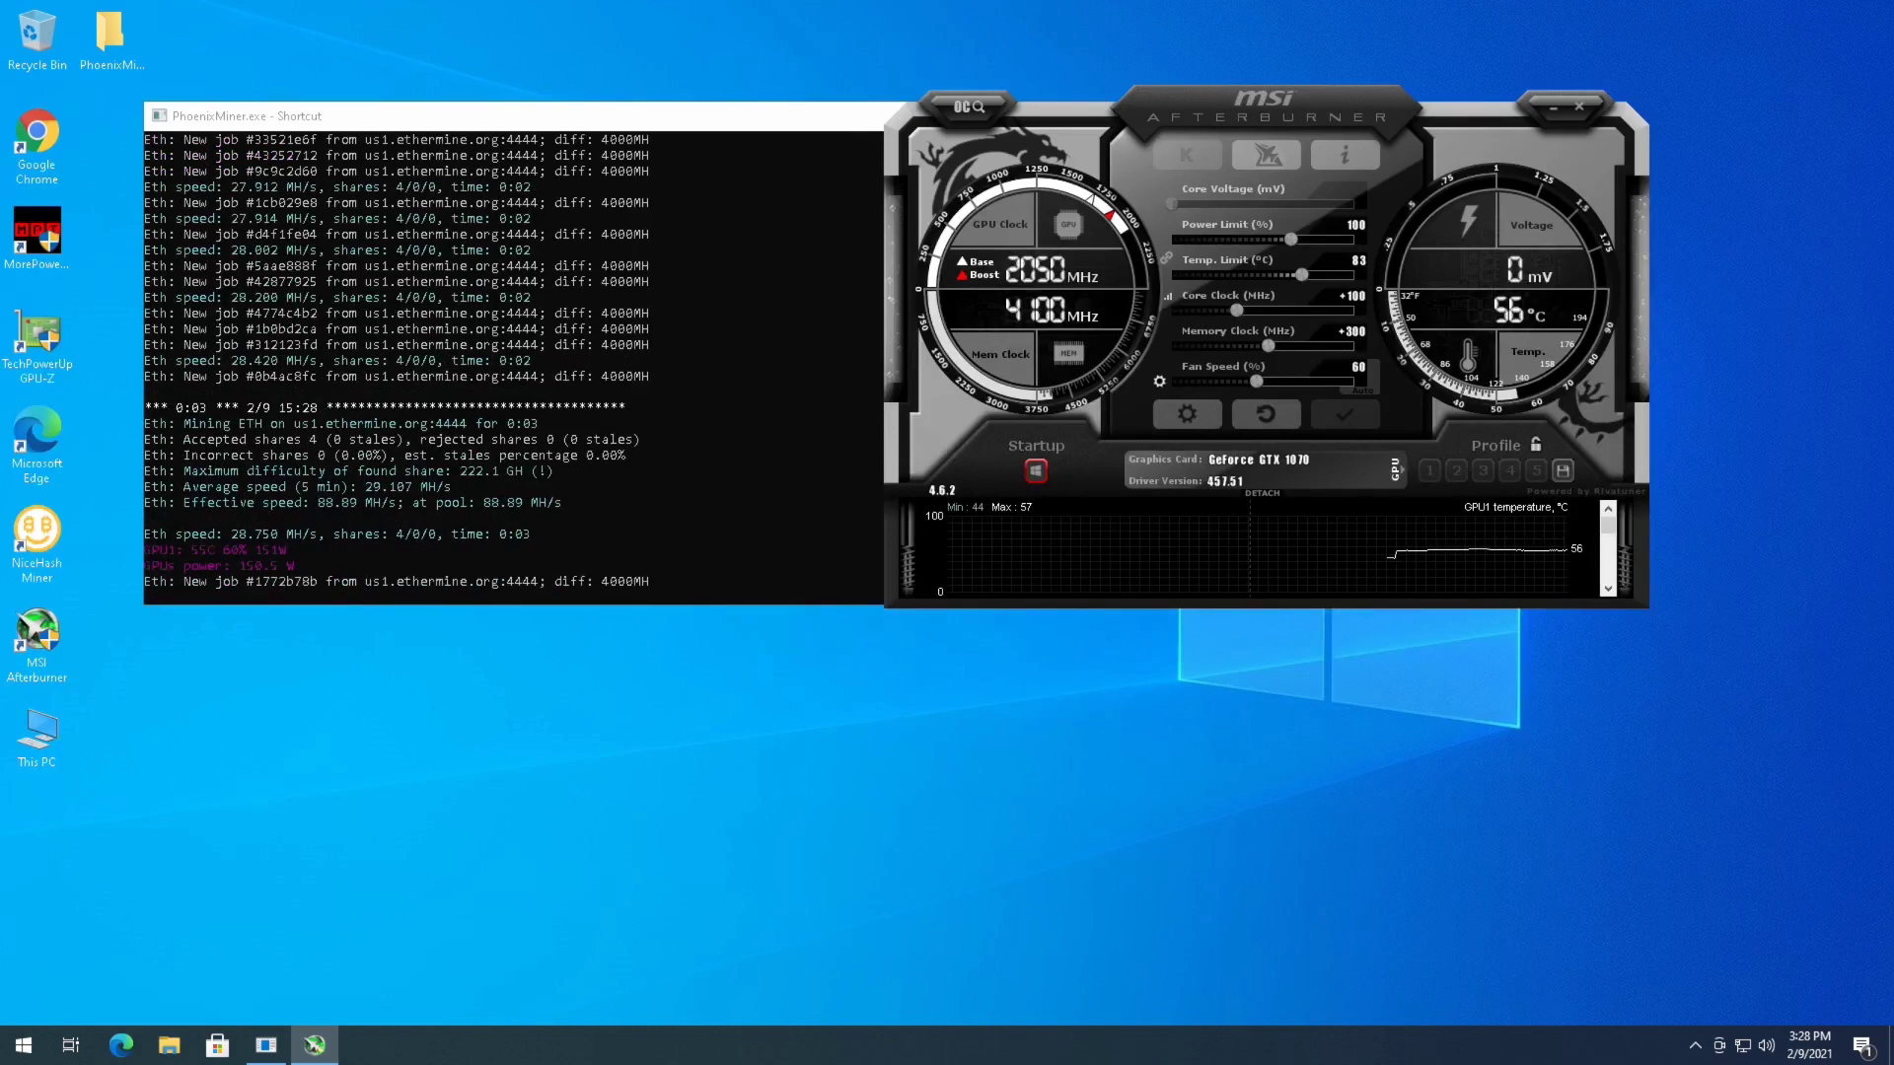
{"action": "key", "text": "Return"}
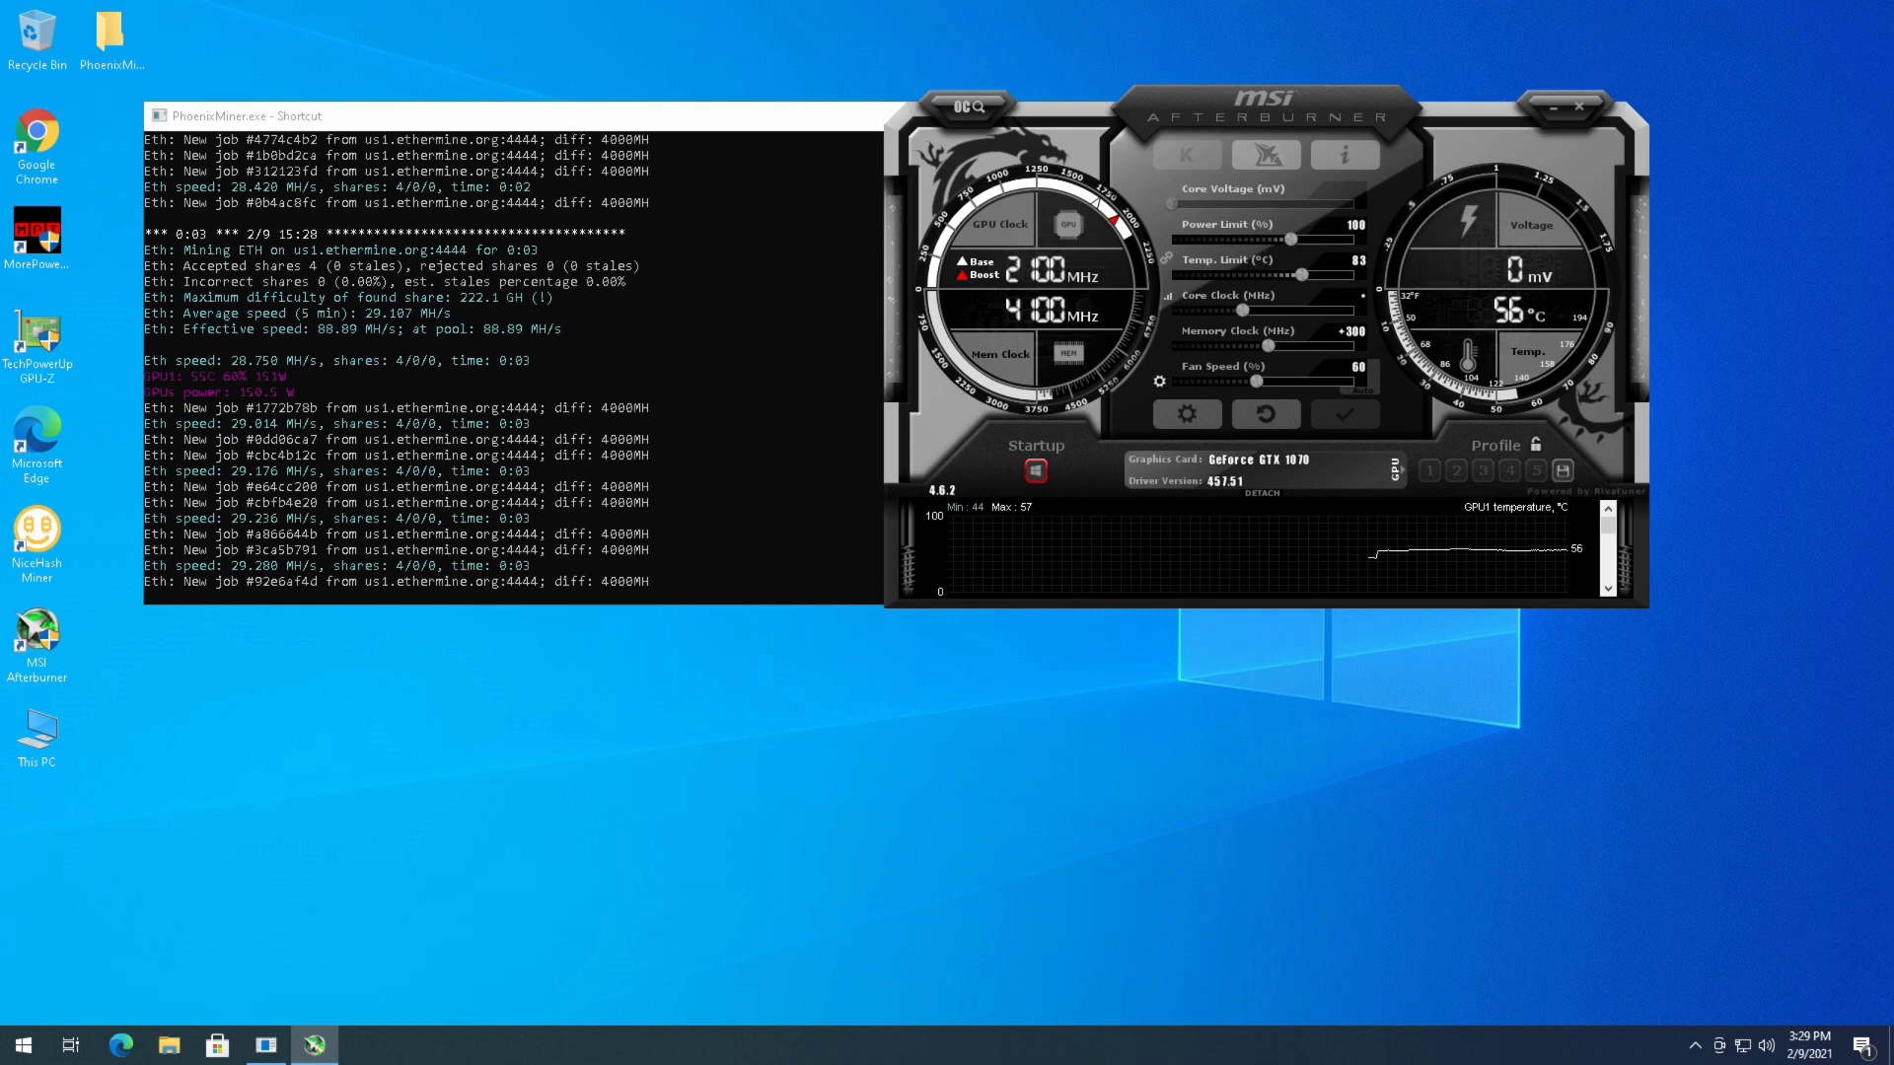
{"action": "type", "text": "200"}
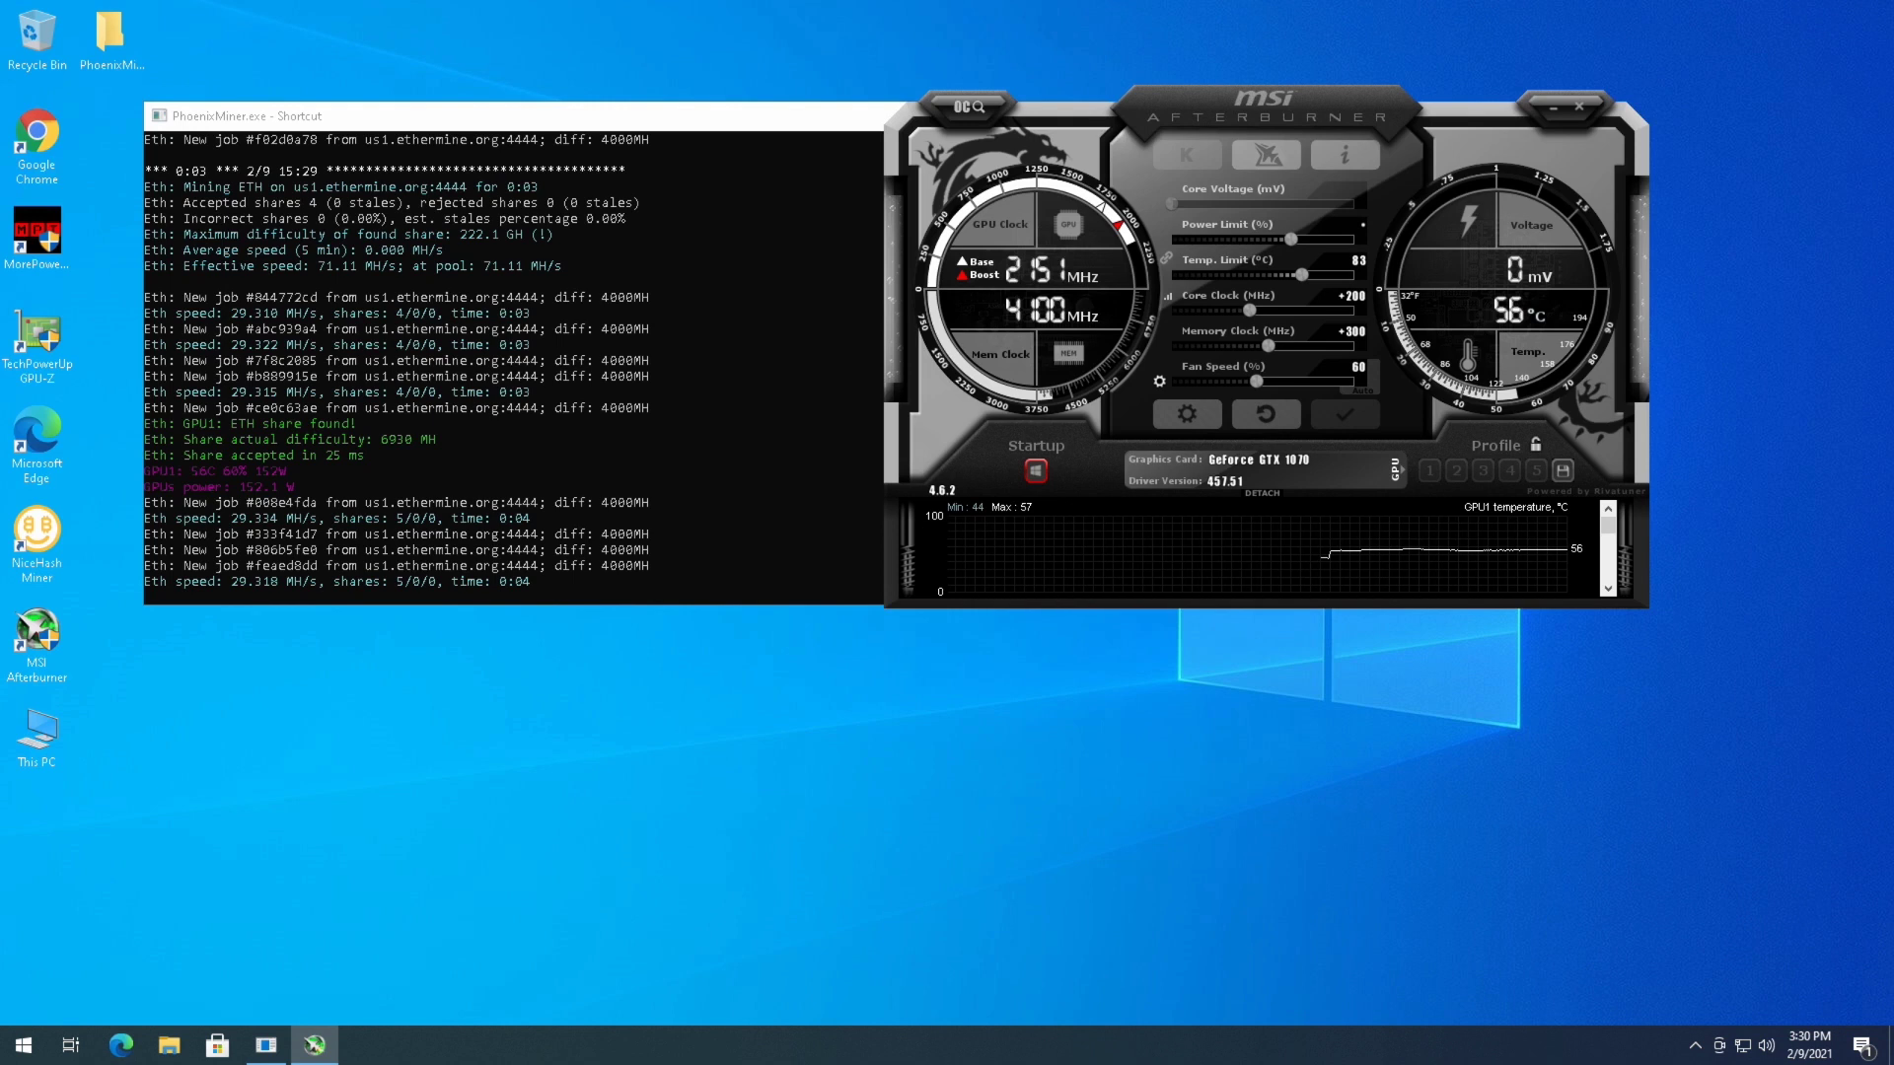
{"action": "type", "text": "70"}
{"action": "key", "text": "Return"}
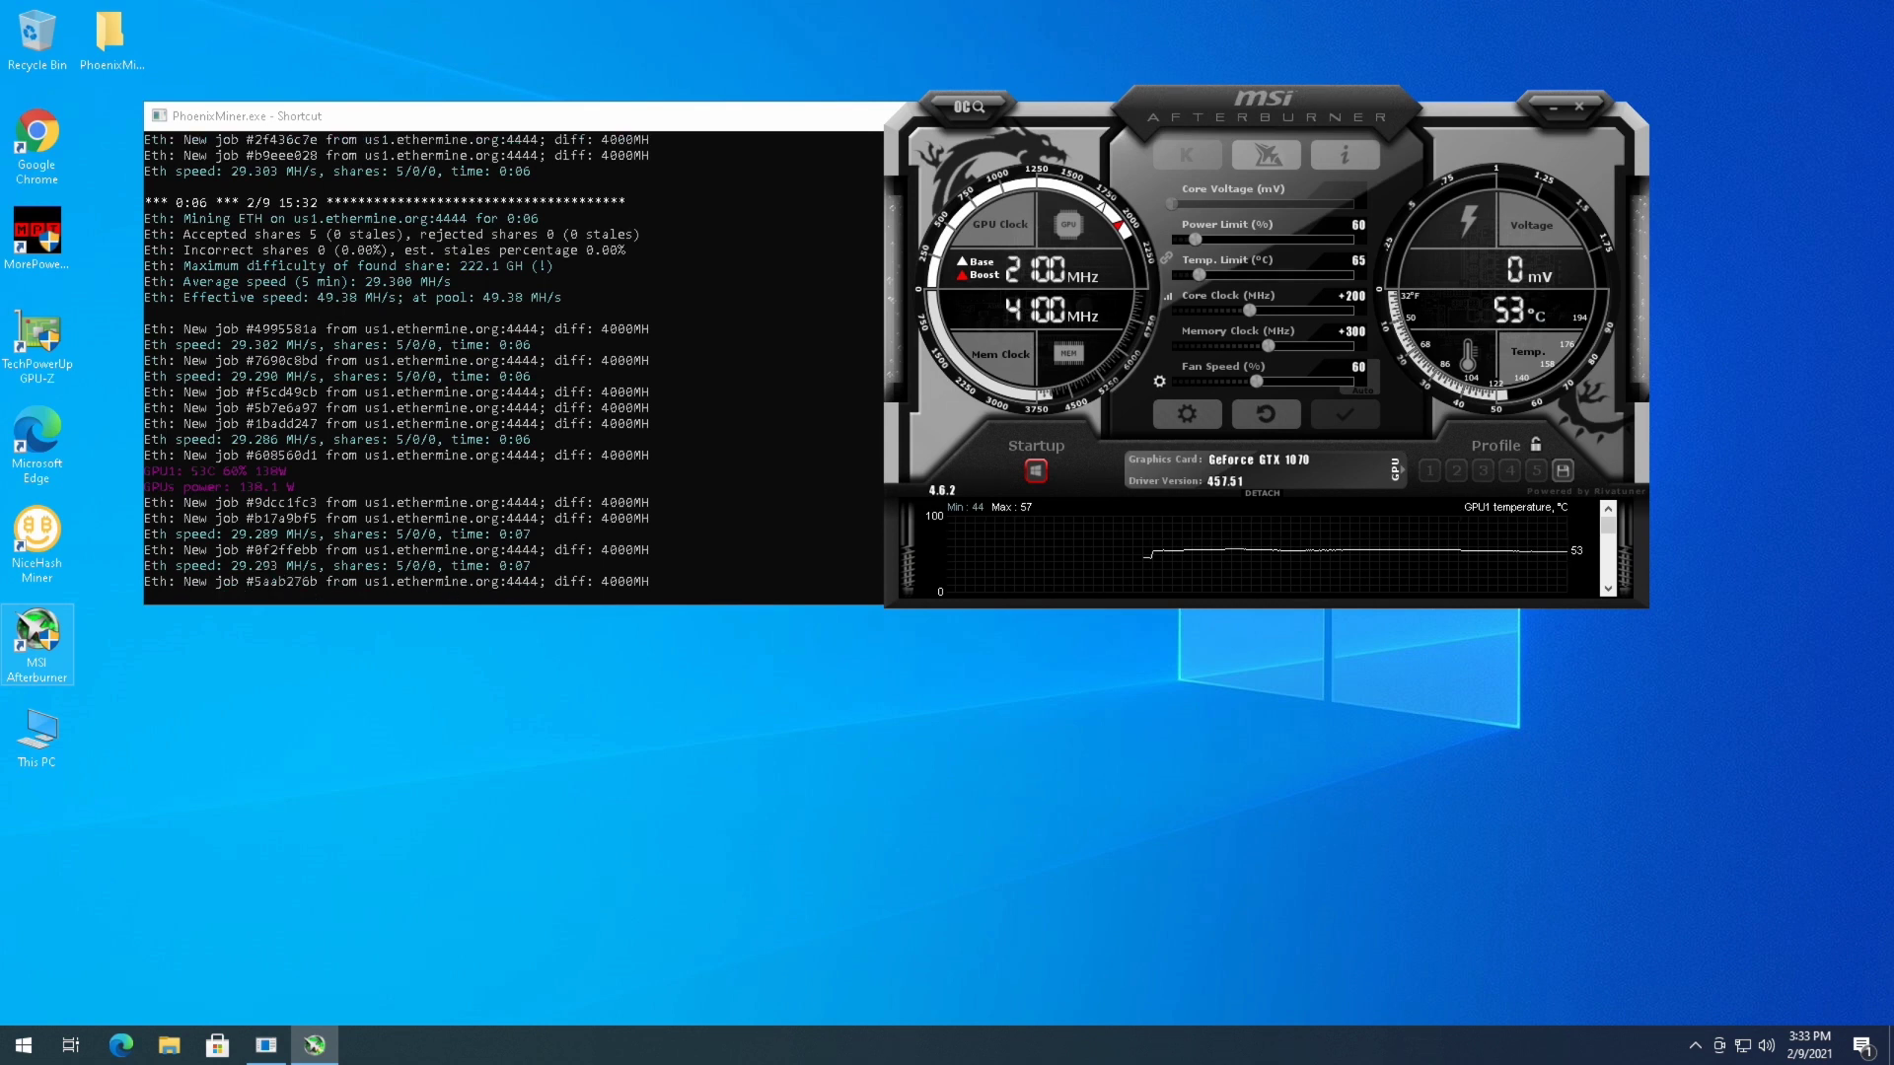
Step: Bring the PhoenixMiner console forward to confirm about 29.3 MH/s holds
{"action": "key", "text": "alt+Tab"}
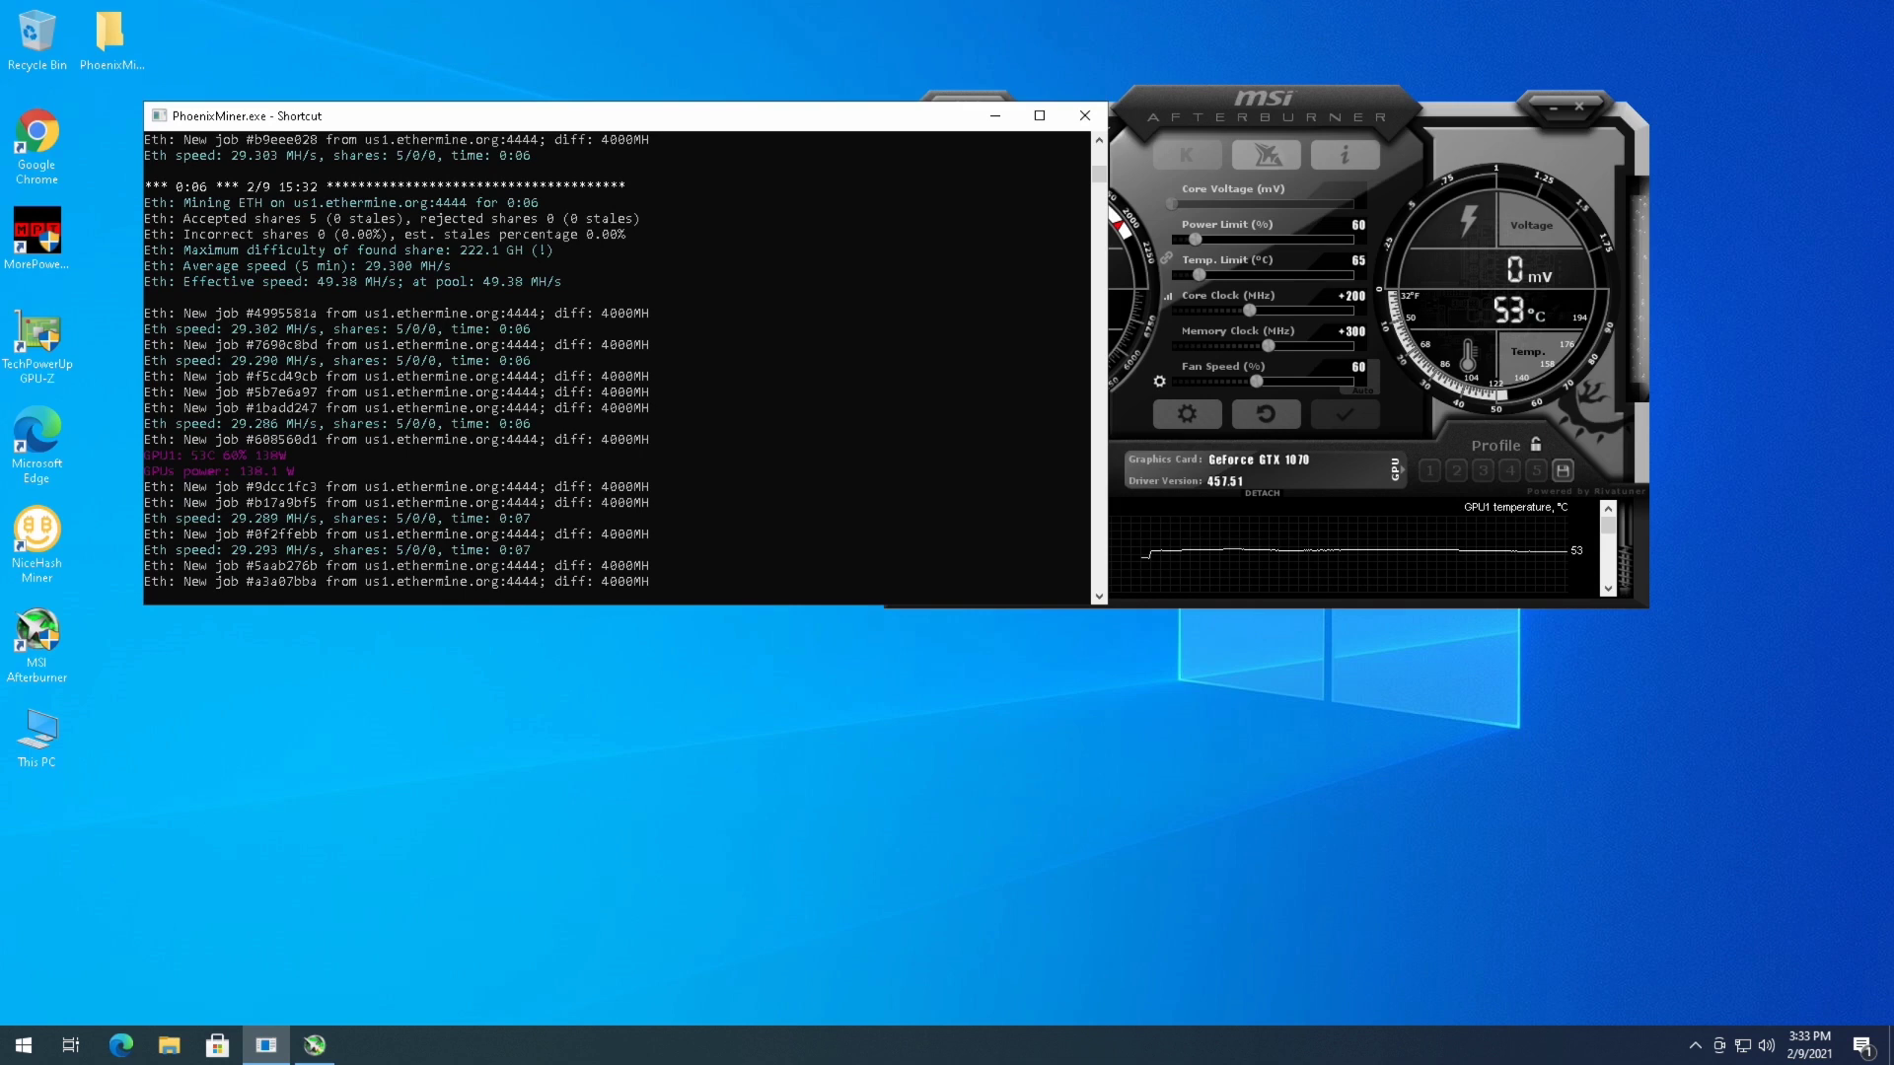
Step: Lower the Afterburner power limit two steps to about 57% and apply it, then launch Google Chrome
{"action": "key", "text": "alt+Tab"}
{"action": "key", "text": "Left"}
{"action": "key", "text": "Left"}
{"action": "key", "text": "Left"}
{"action": "key", "text": "Left"}
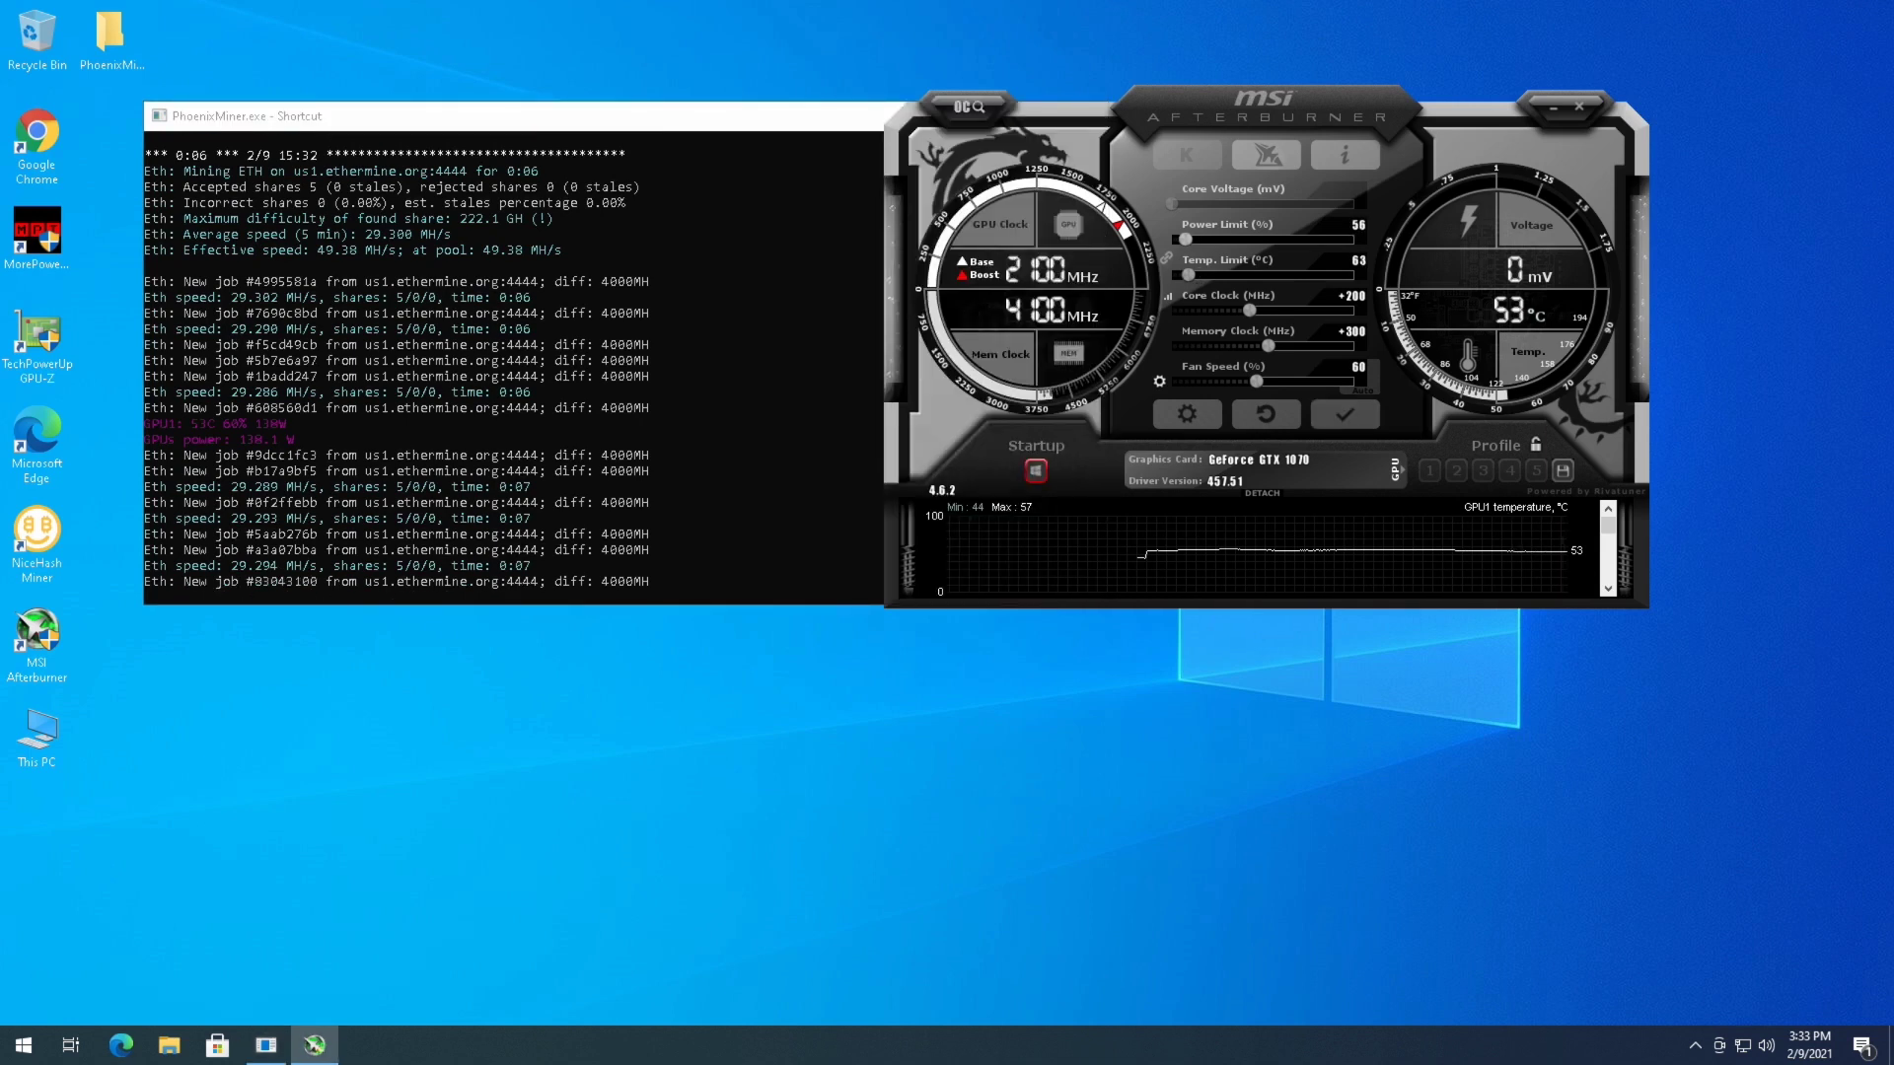
{"action": "key", "text": "Left"}
{"action": "key", "text": "Return"}
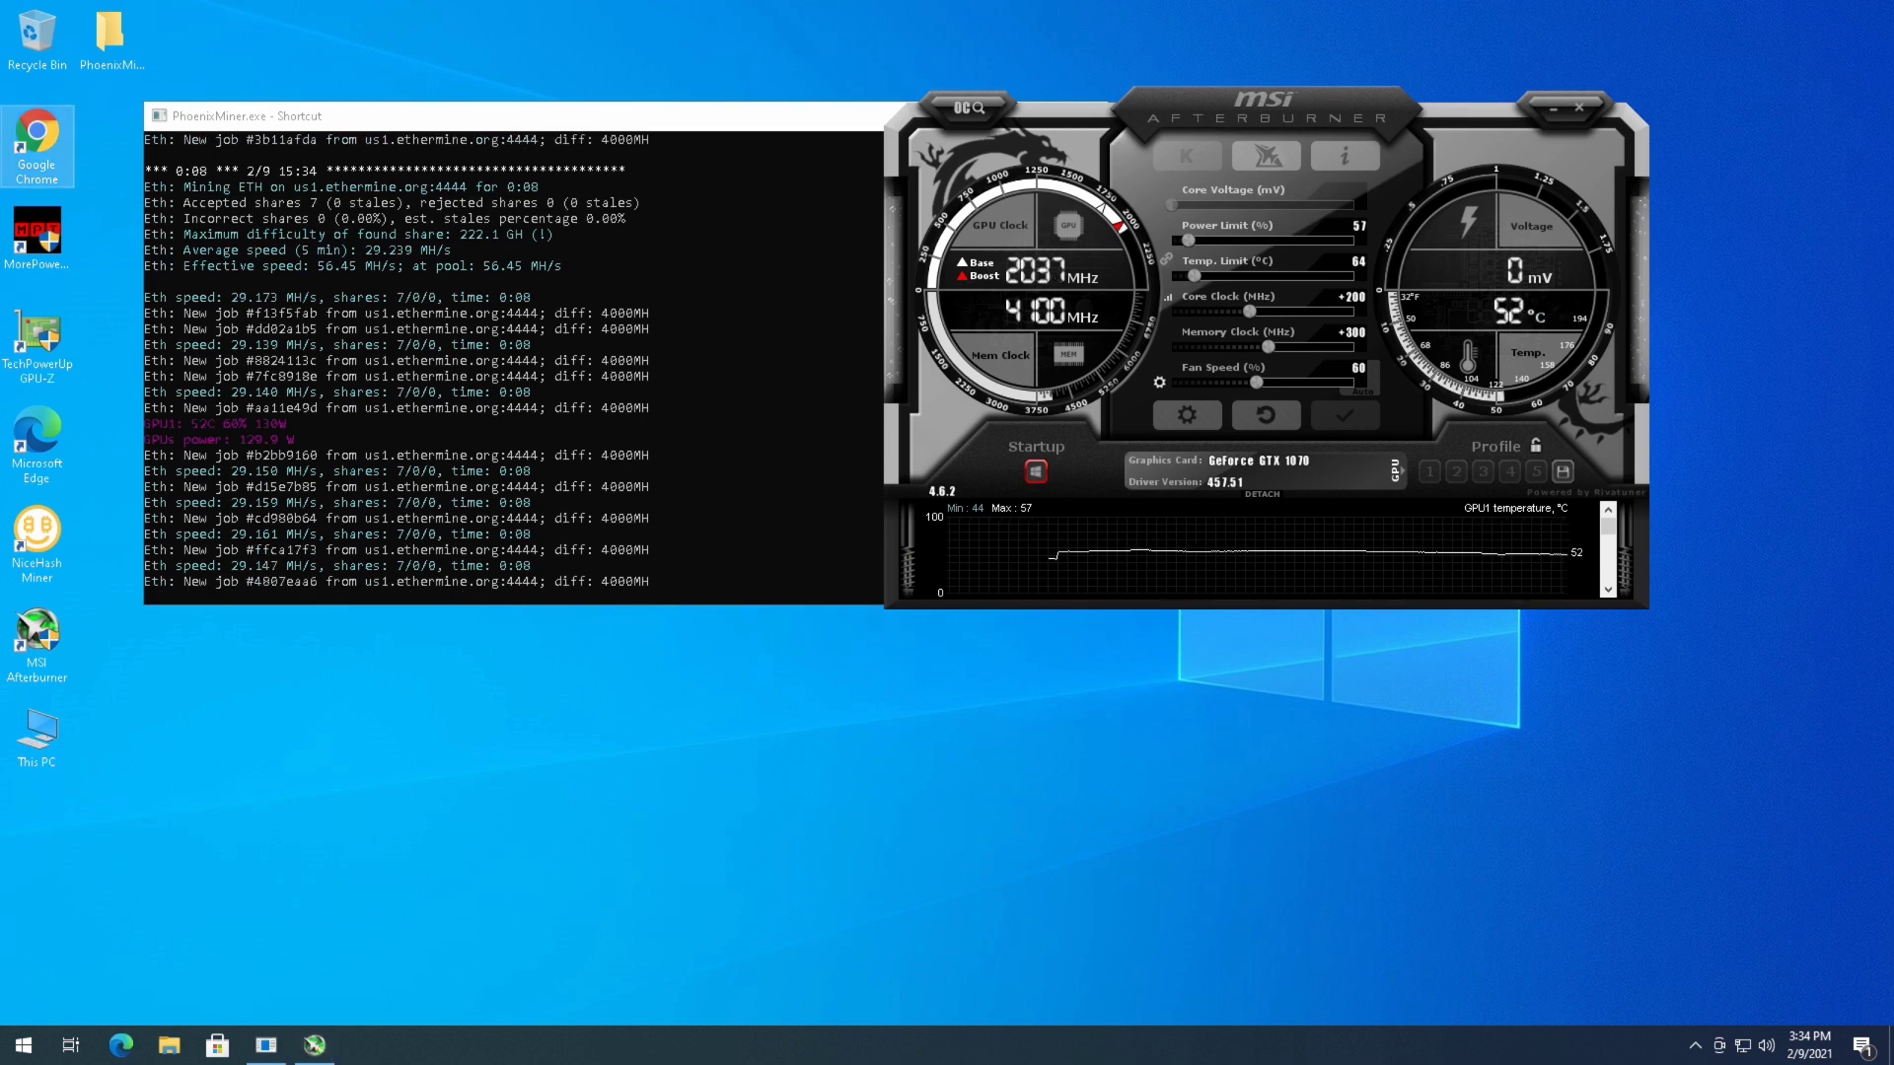
{"action": "double_click", "coordinate": [36, 143]}
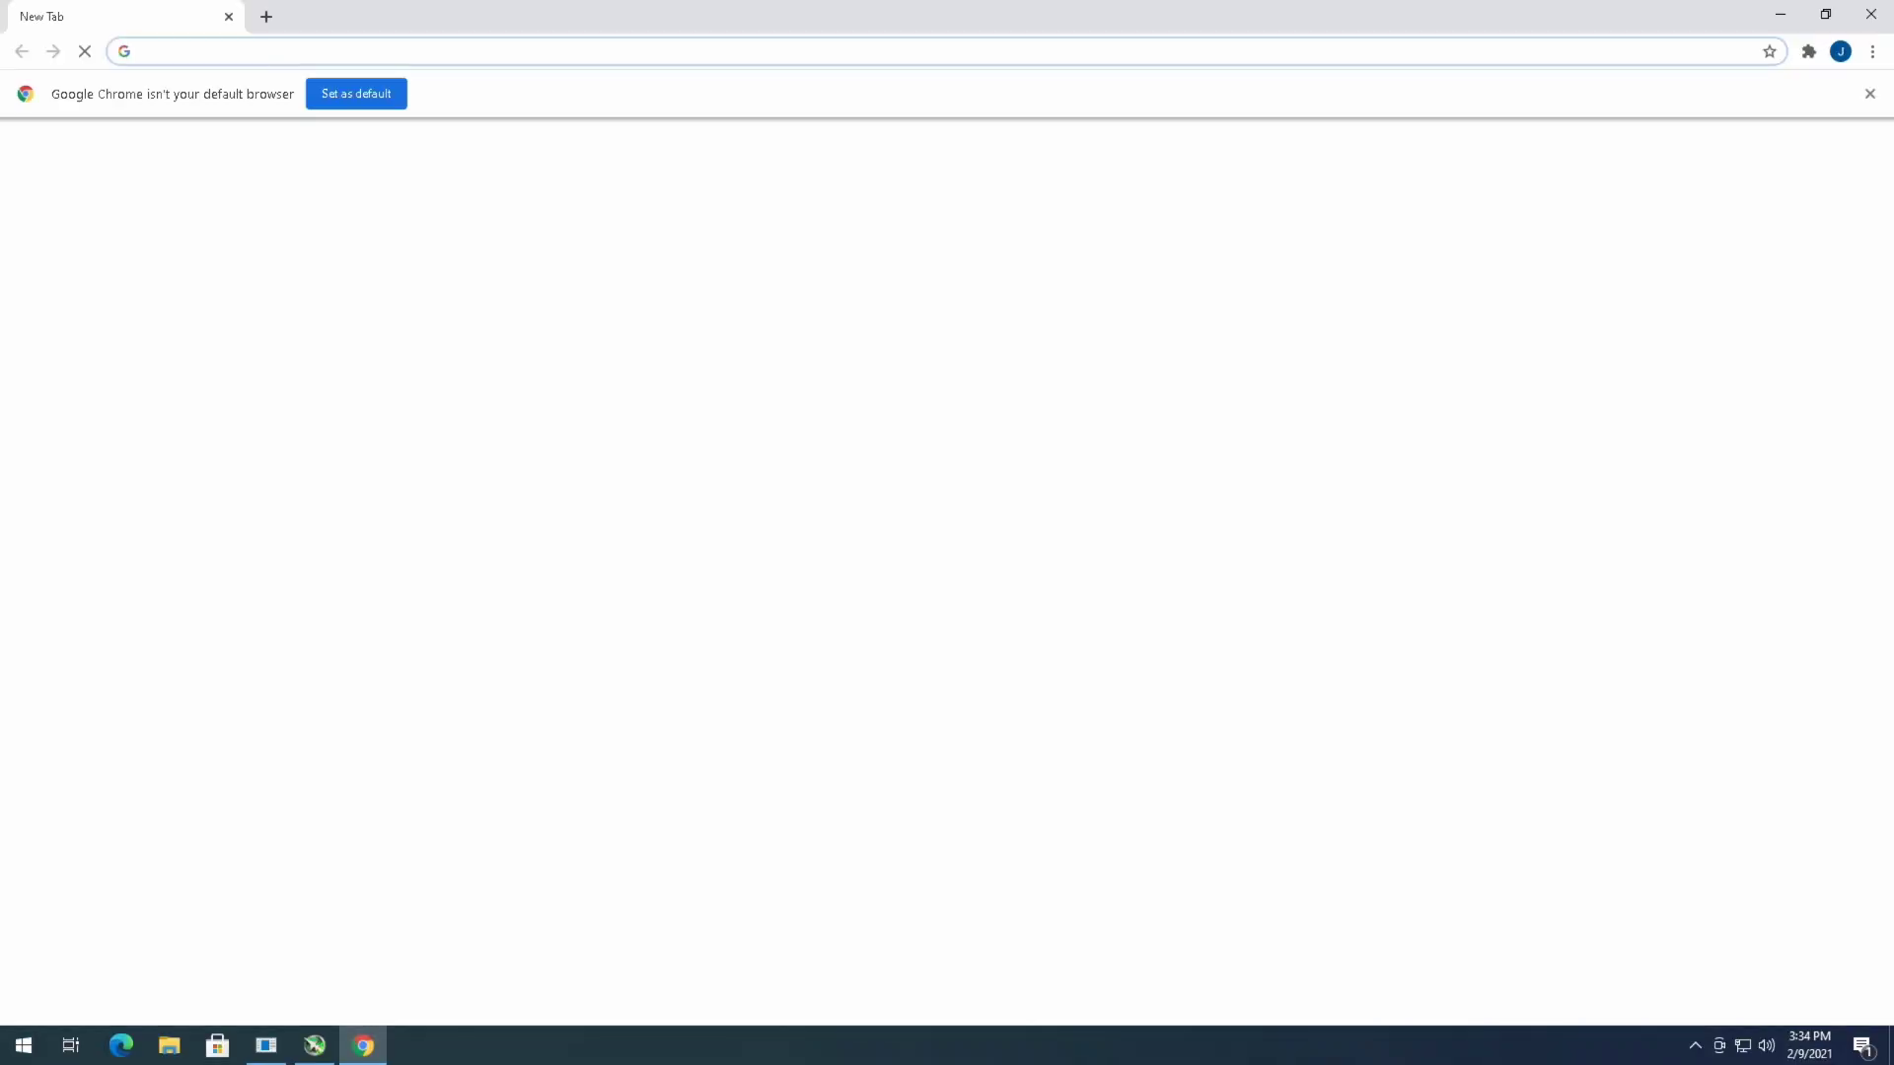
Step: Load whattomine.com and add one GTX 1070 to the GPU profit calculator
{"action": "type", "text": "what"}
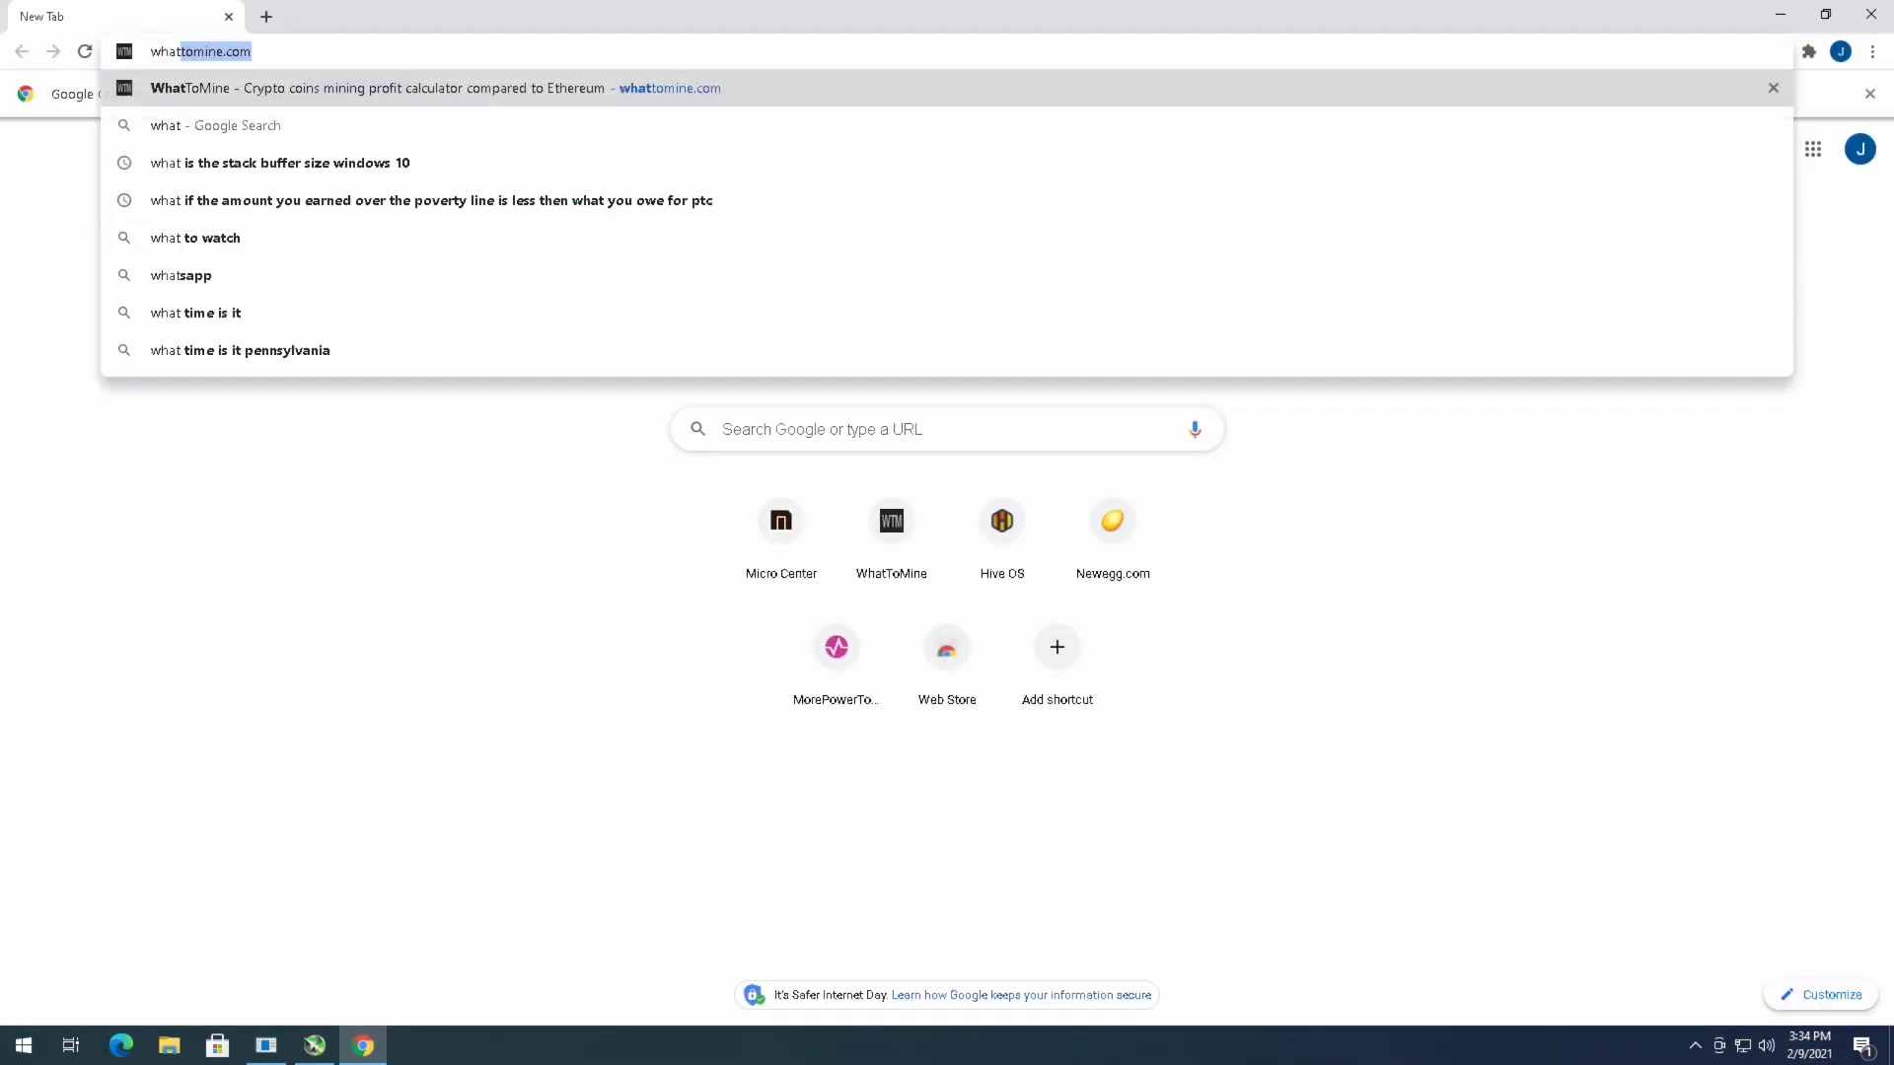
{"action": "key", "text": "Return"}
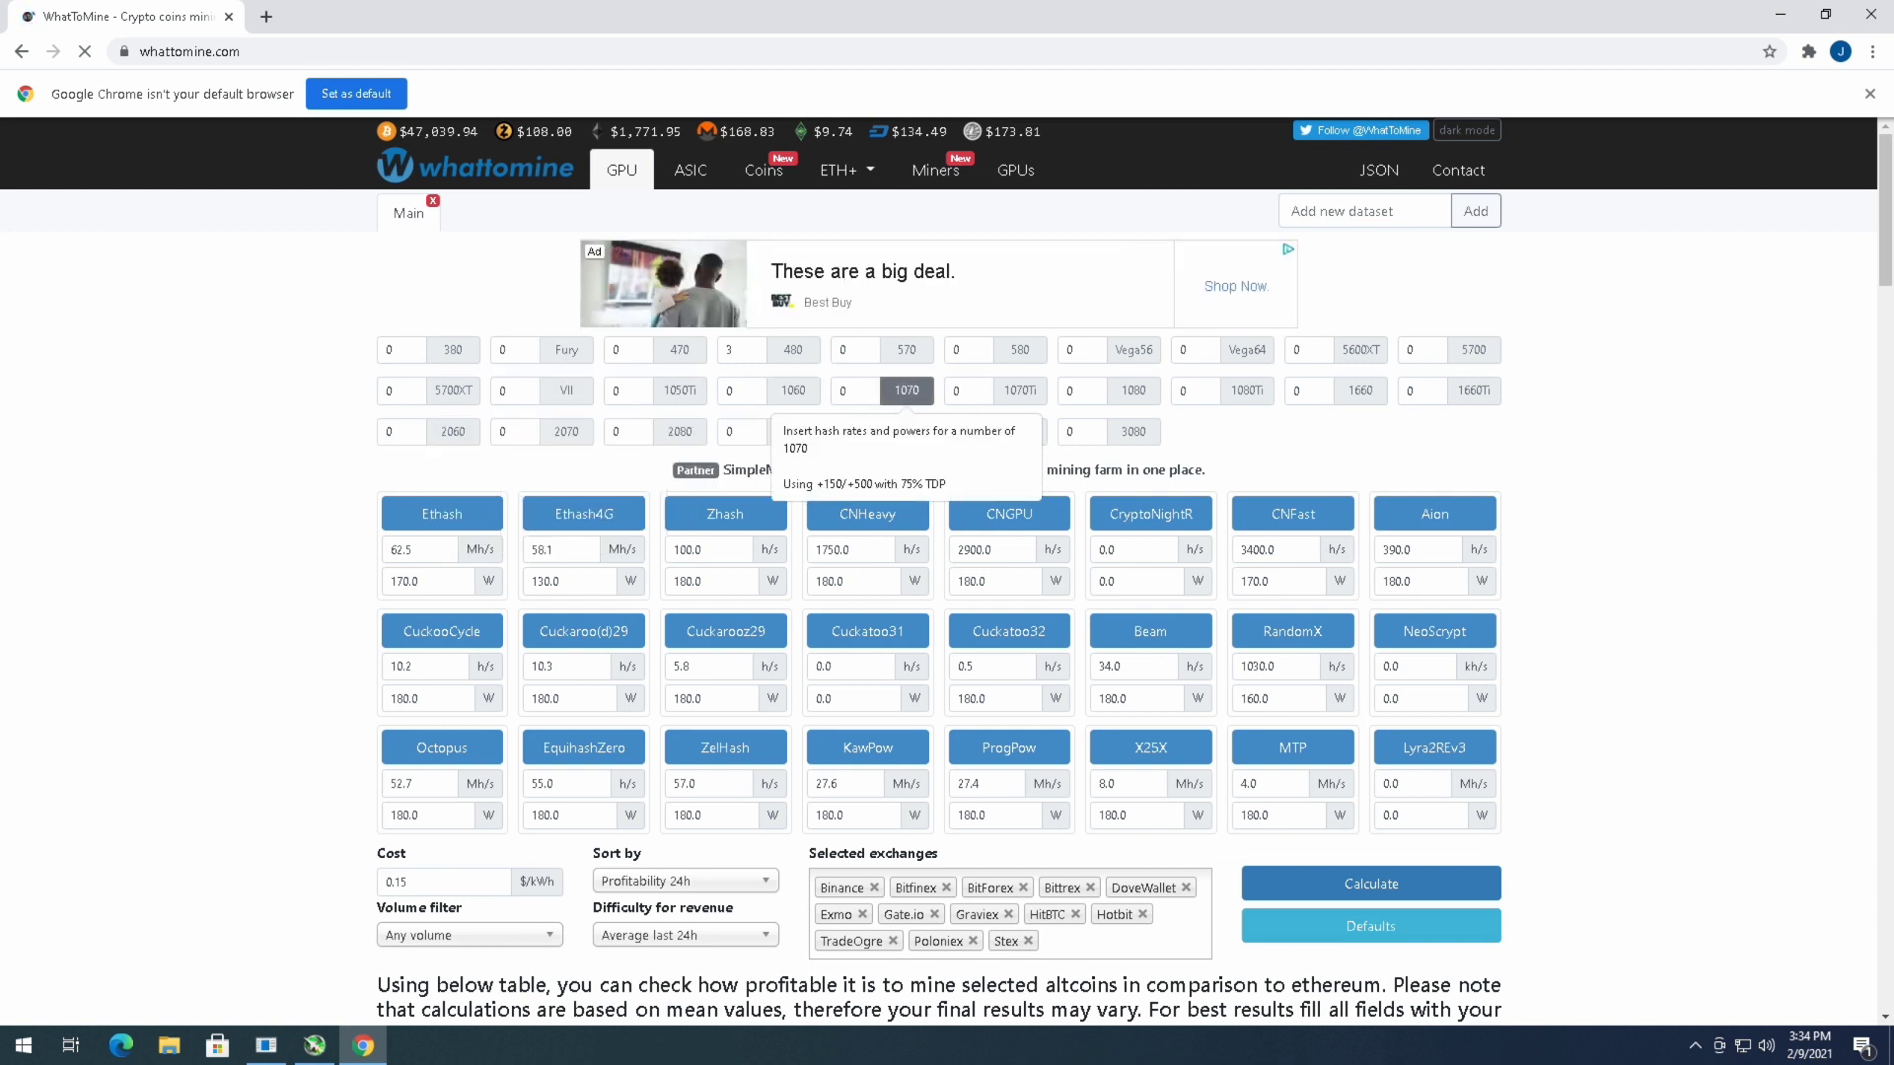
{"action": "left_click", "coordinate": [905, 391]}
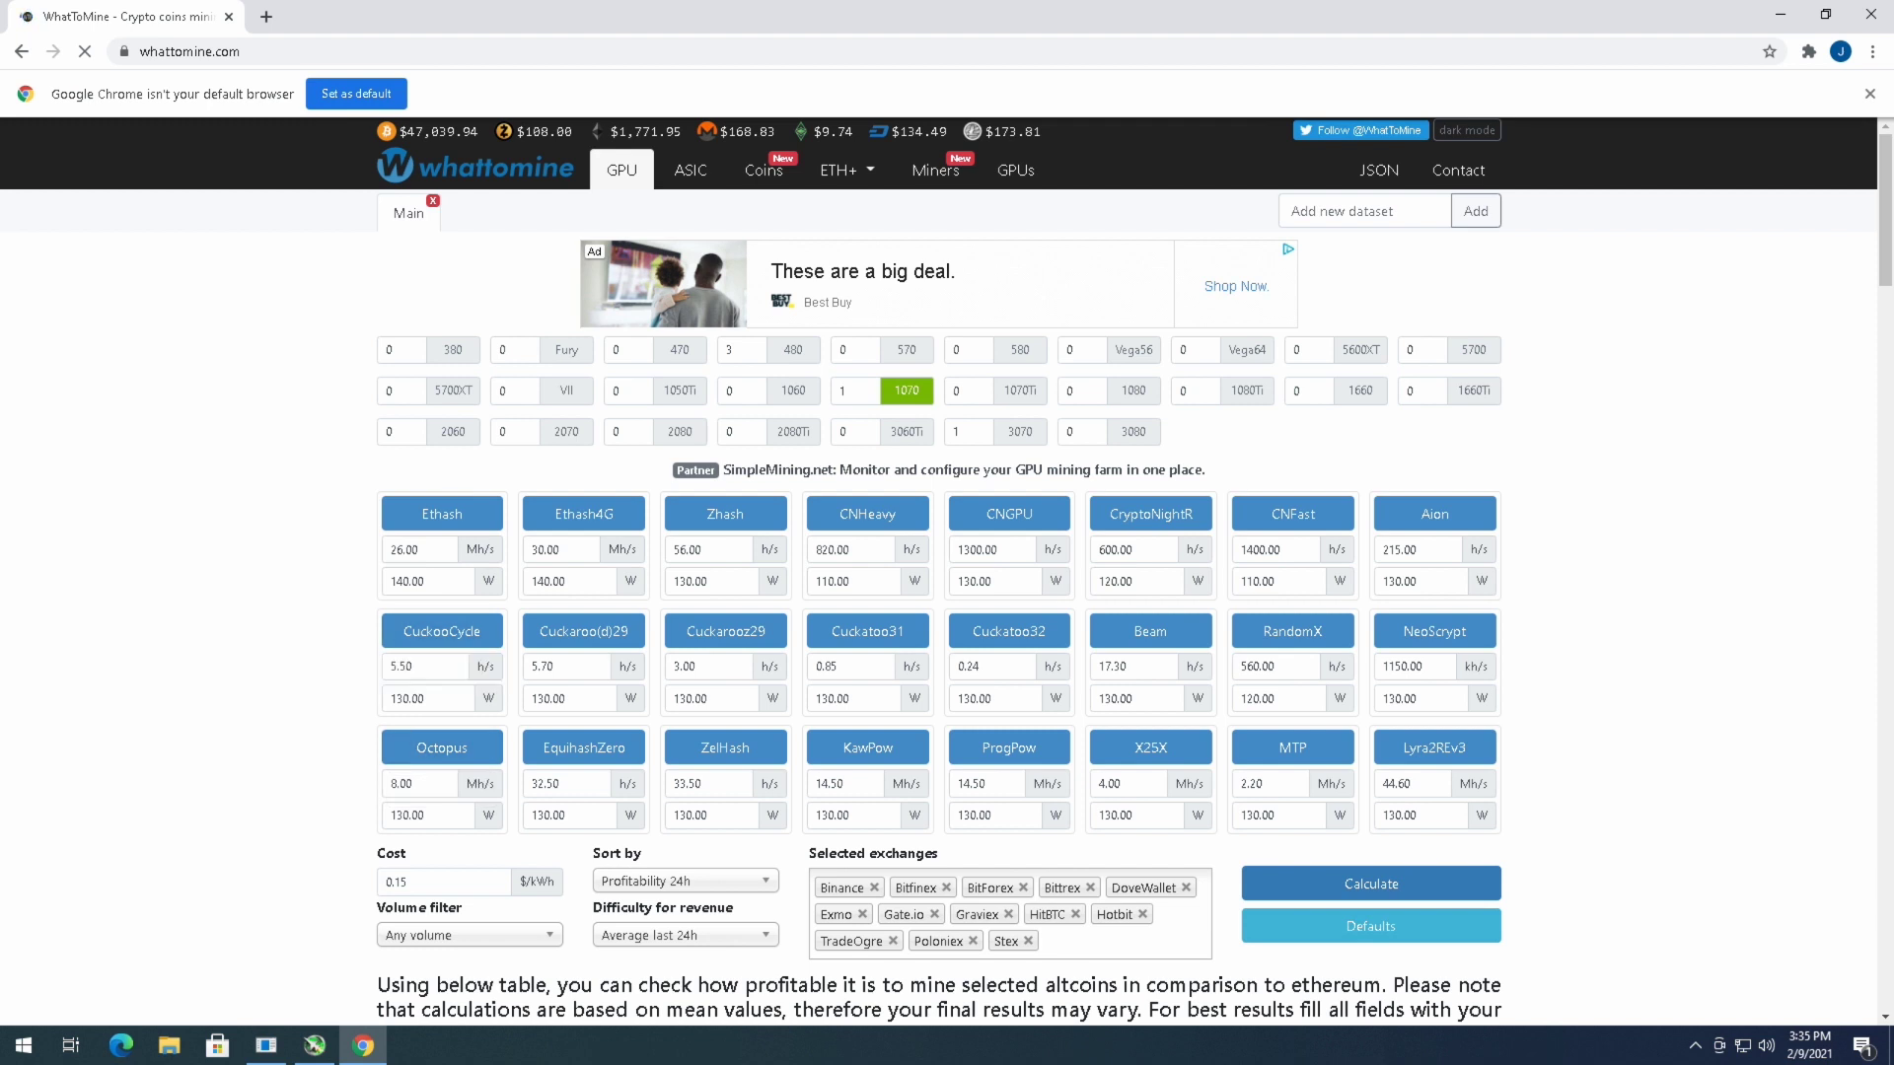
Step: Set the Ethash power to 175 W and the hash rate to 29 Mh/s instead of 26.00
{"action": "left_click", "coordinate": [427, 581]}
{"action": "type", "text": "175"}
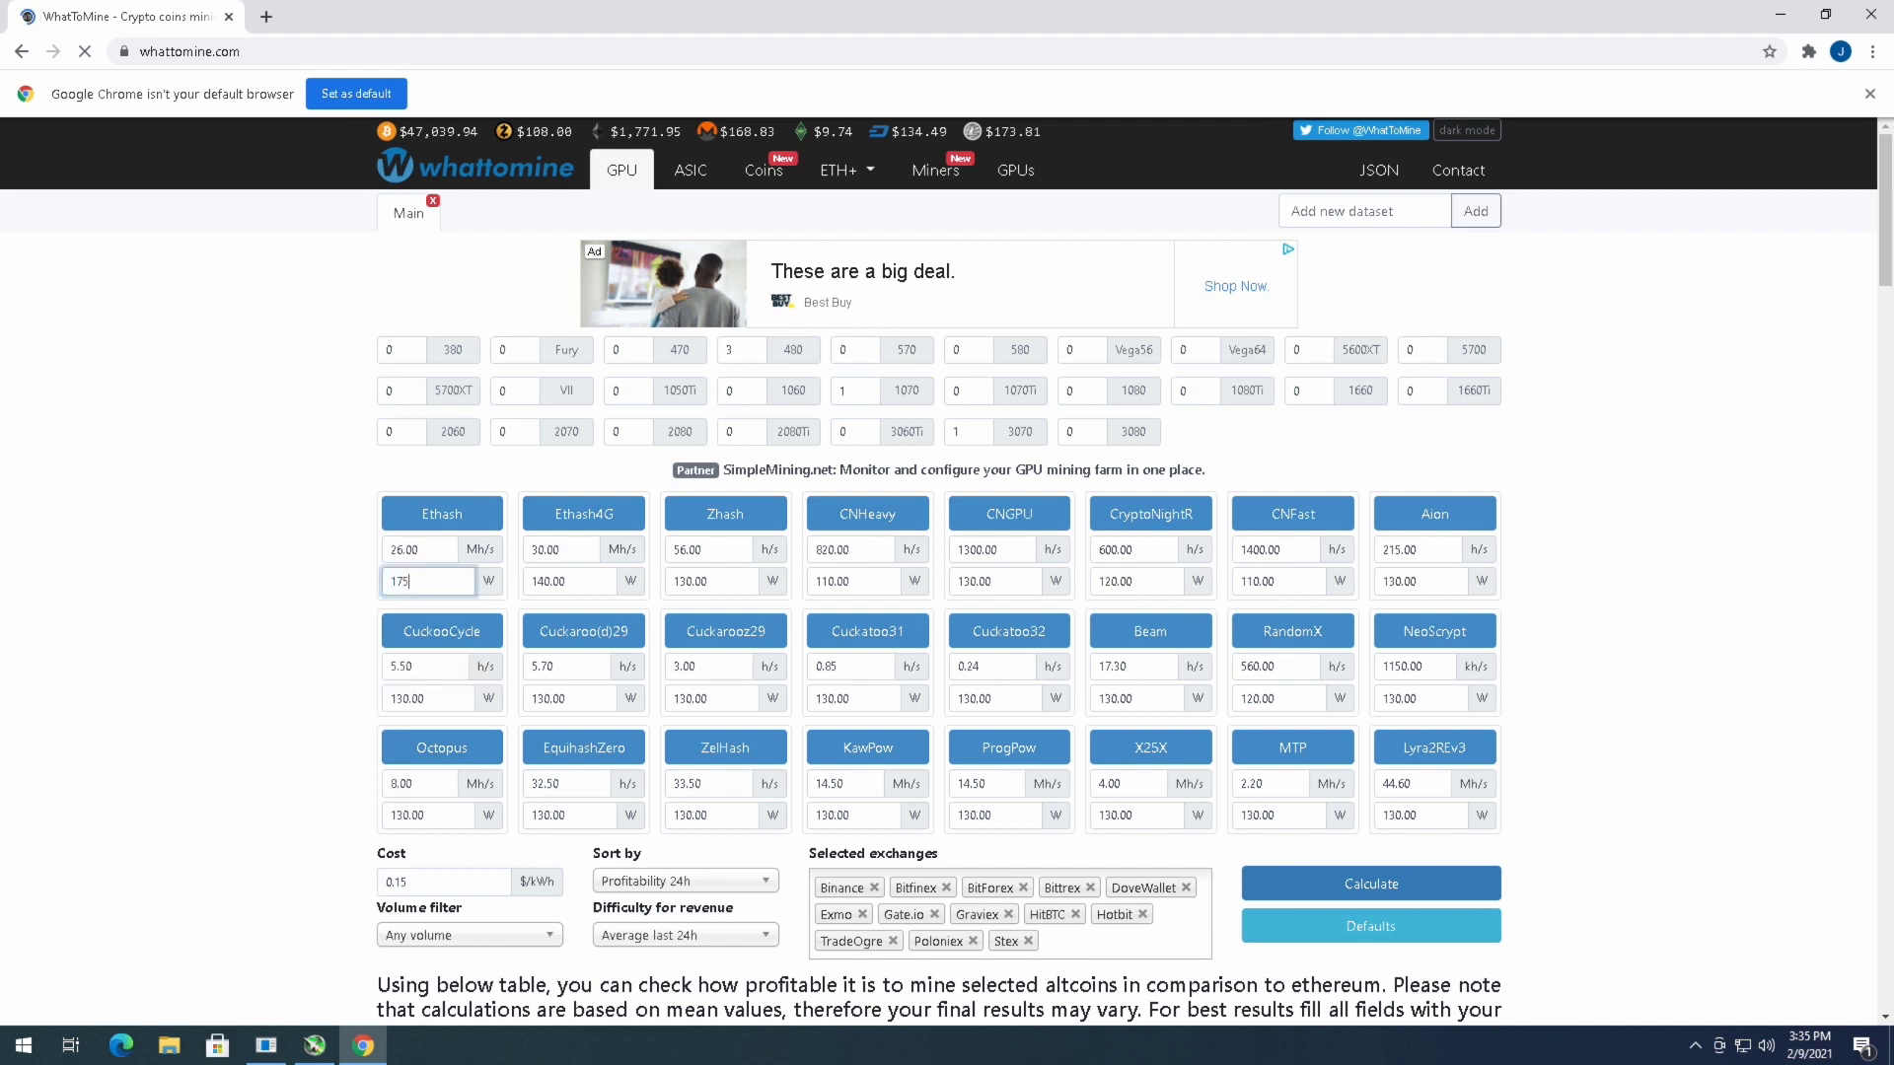
{"action": "left_click", "coordinate": [419, 550]}
{"action": "double_click", "coordinate": [419, 549]}
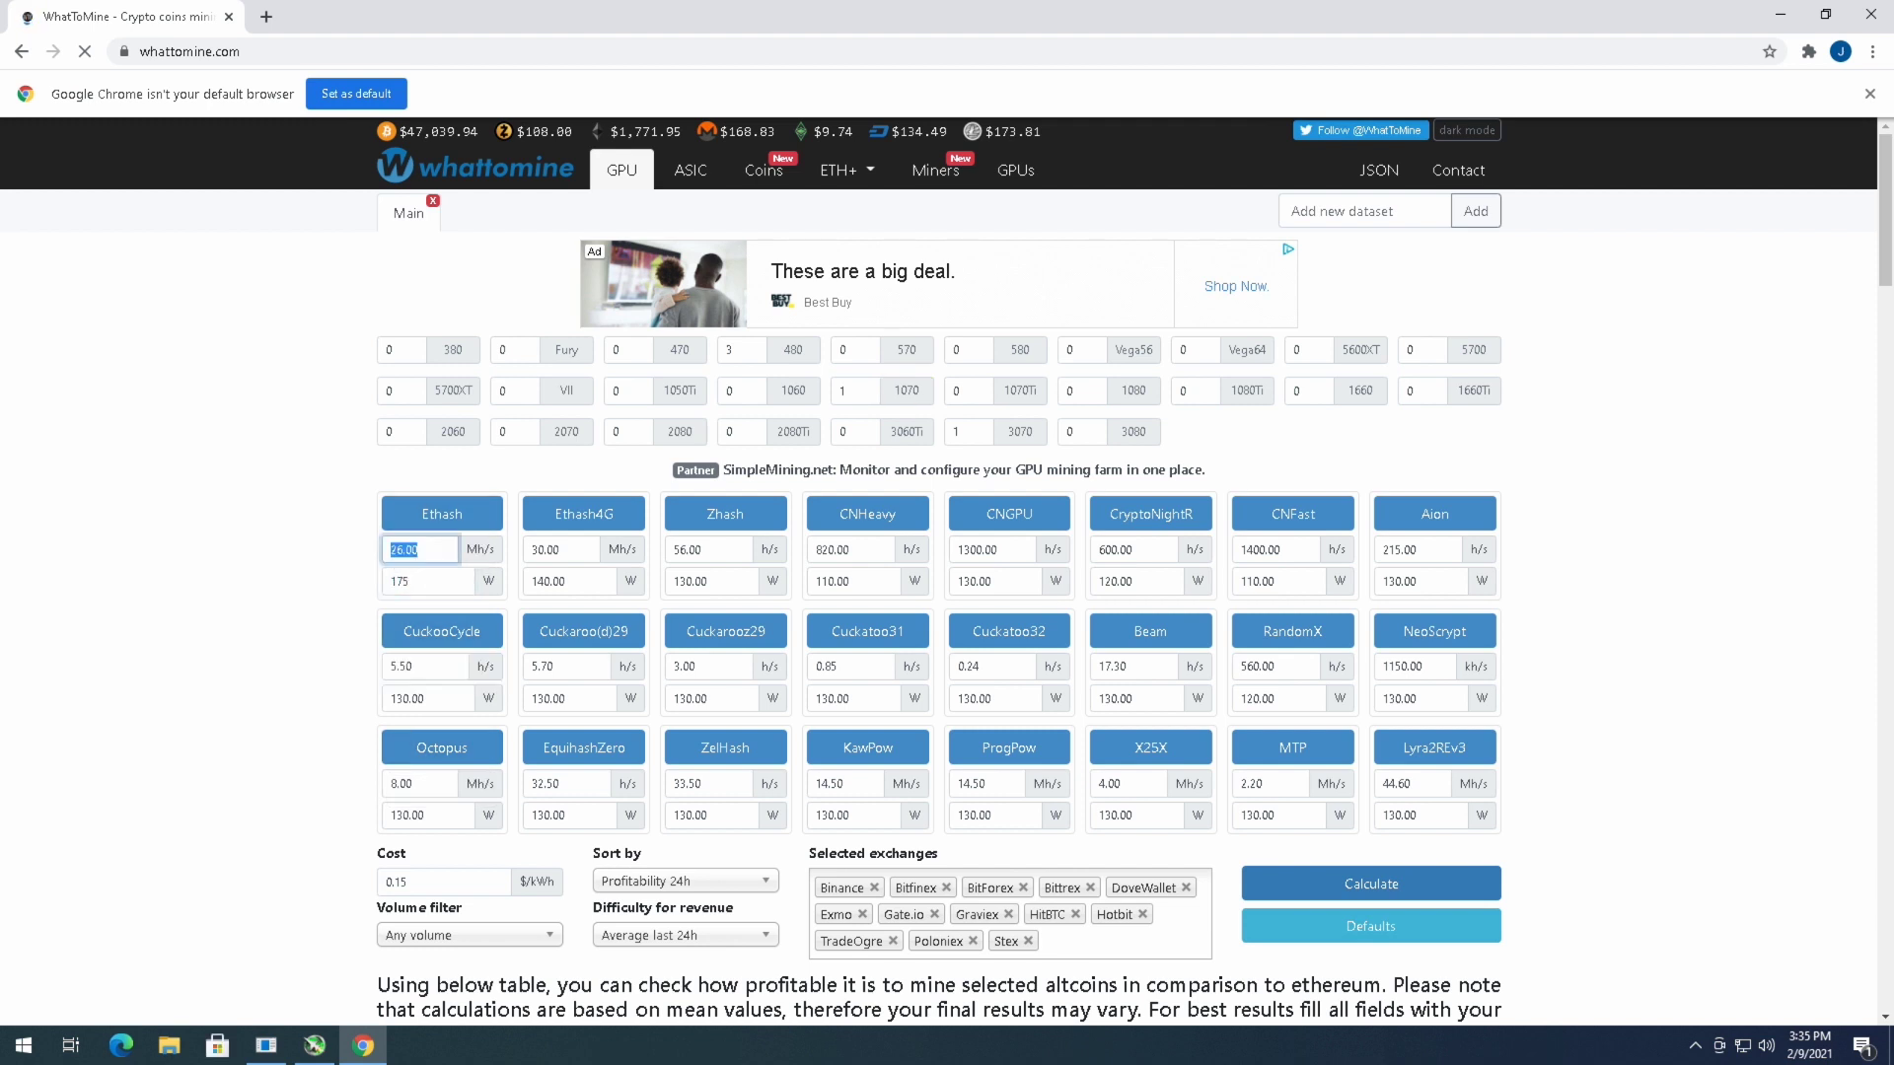
{"action": "type", "text": "29"}
{"action": "left_click", "coordinate": [906, 391]}
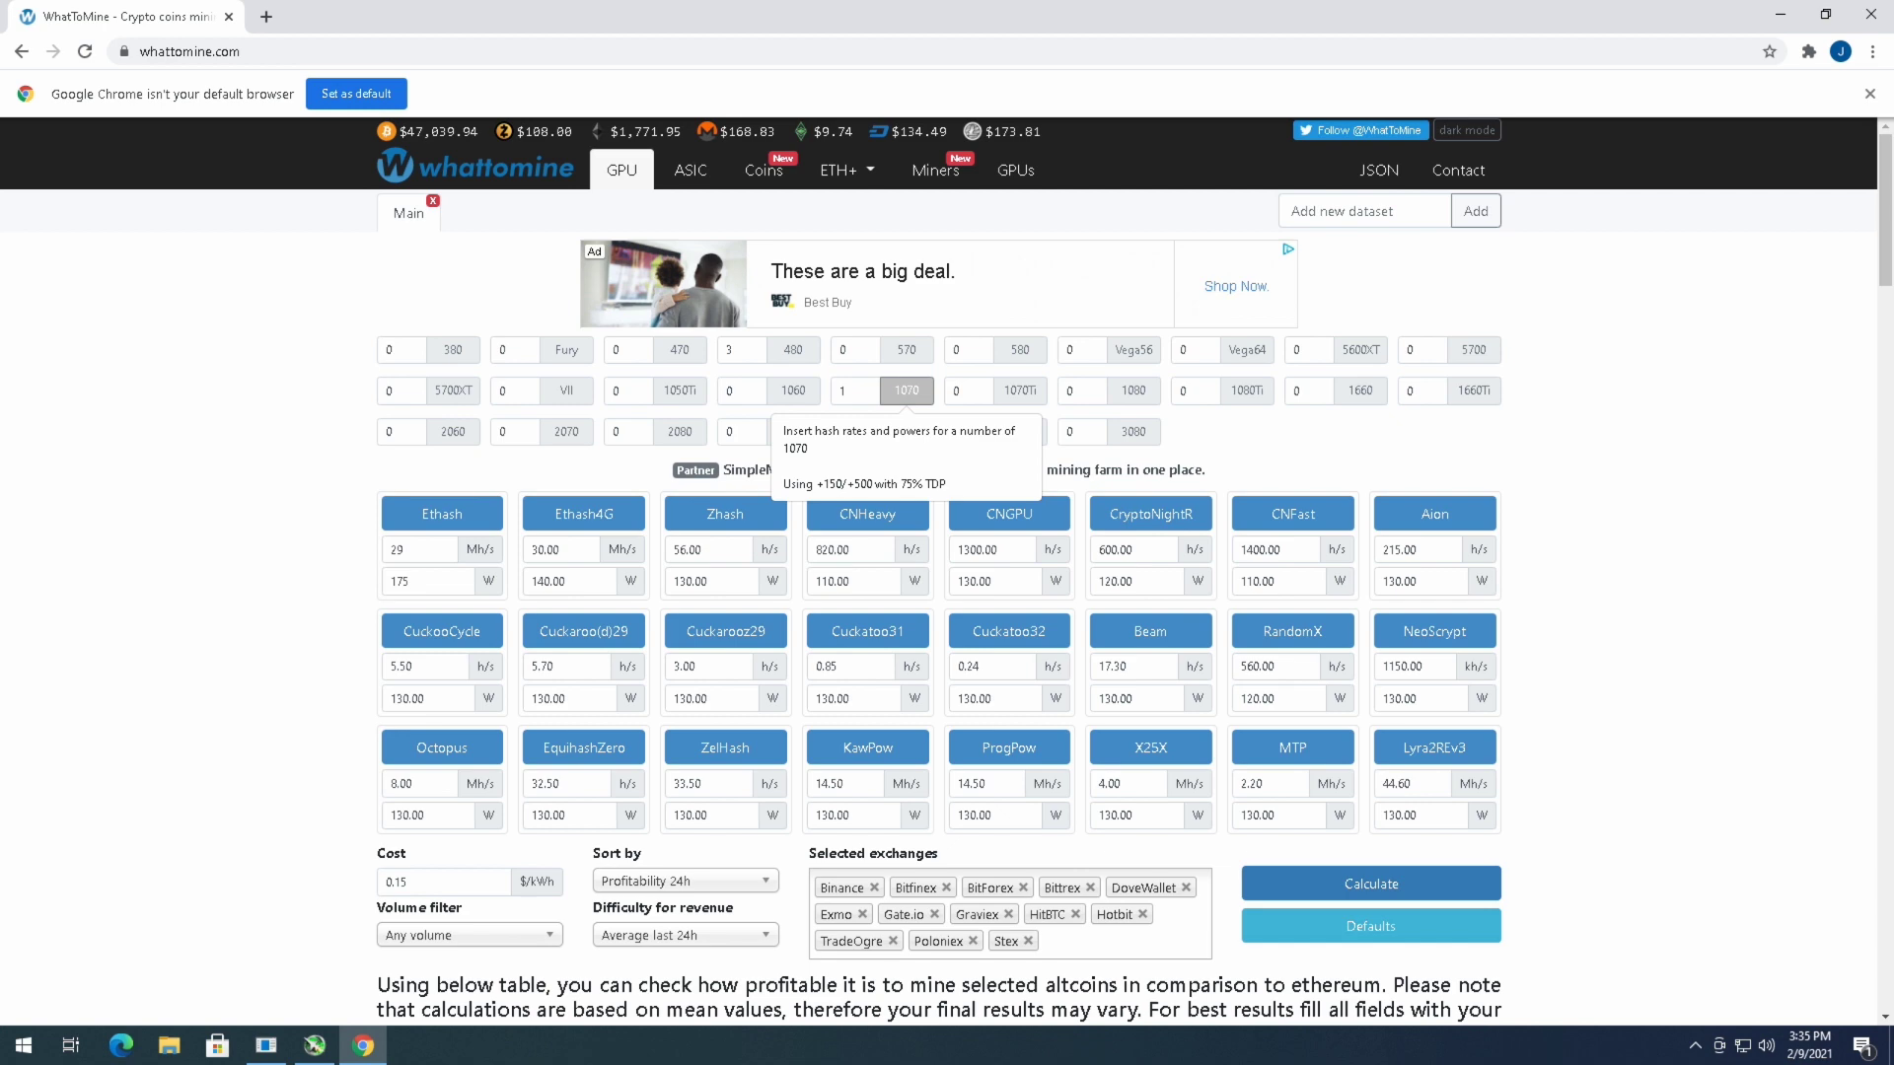
{"action": "scroll", "coordinate": [947, 592], "scroll_direction": "down", "scroll_amount": 3}
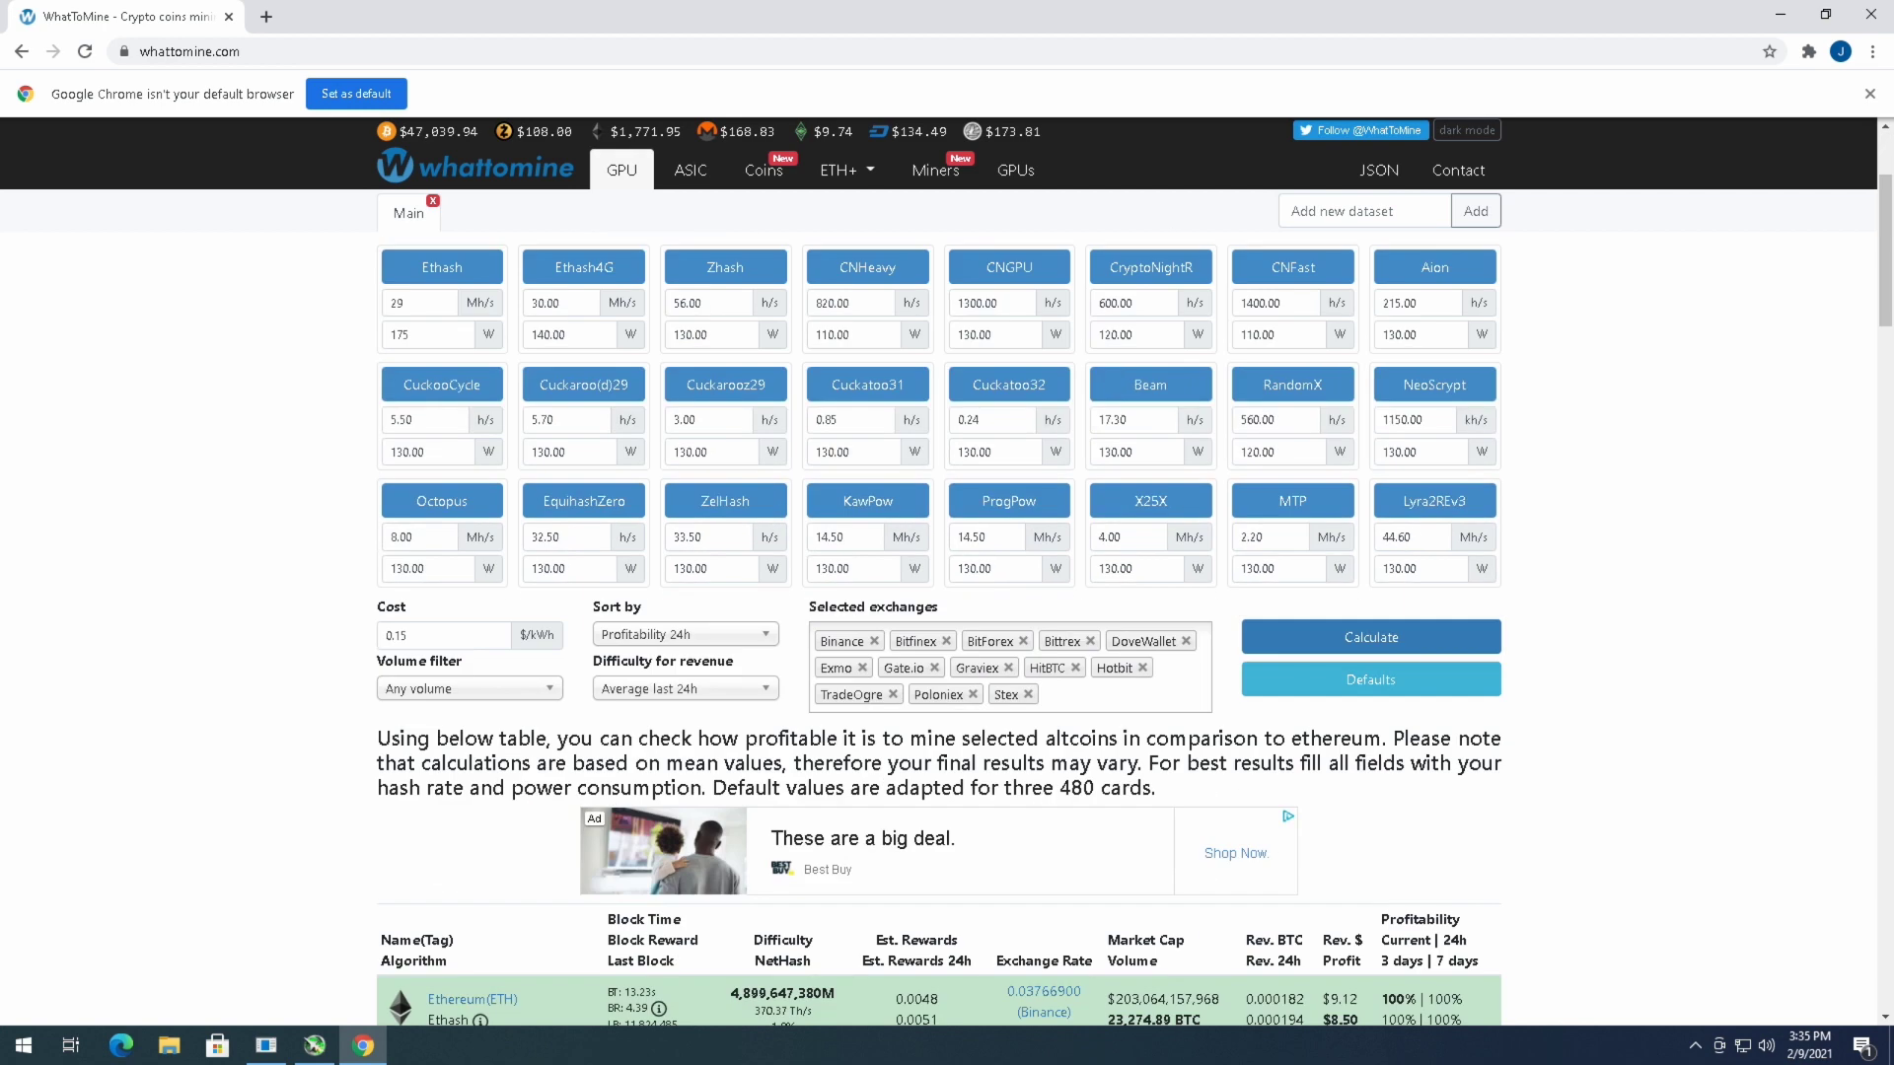
Step: Recalculate profitability so Ethereum tops the table at $4.23 revenue and $3.60 daily profit
{"action": "left_click", "coordinate": [1370, 637]}
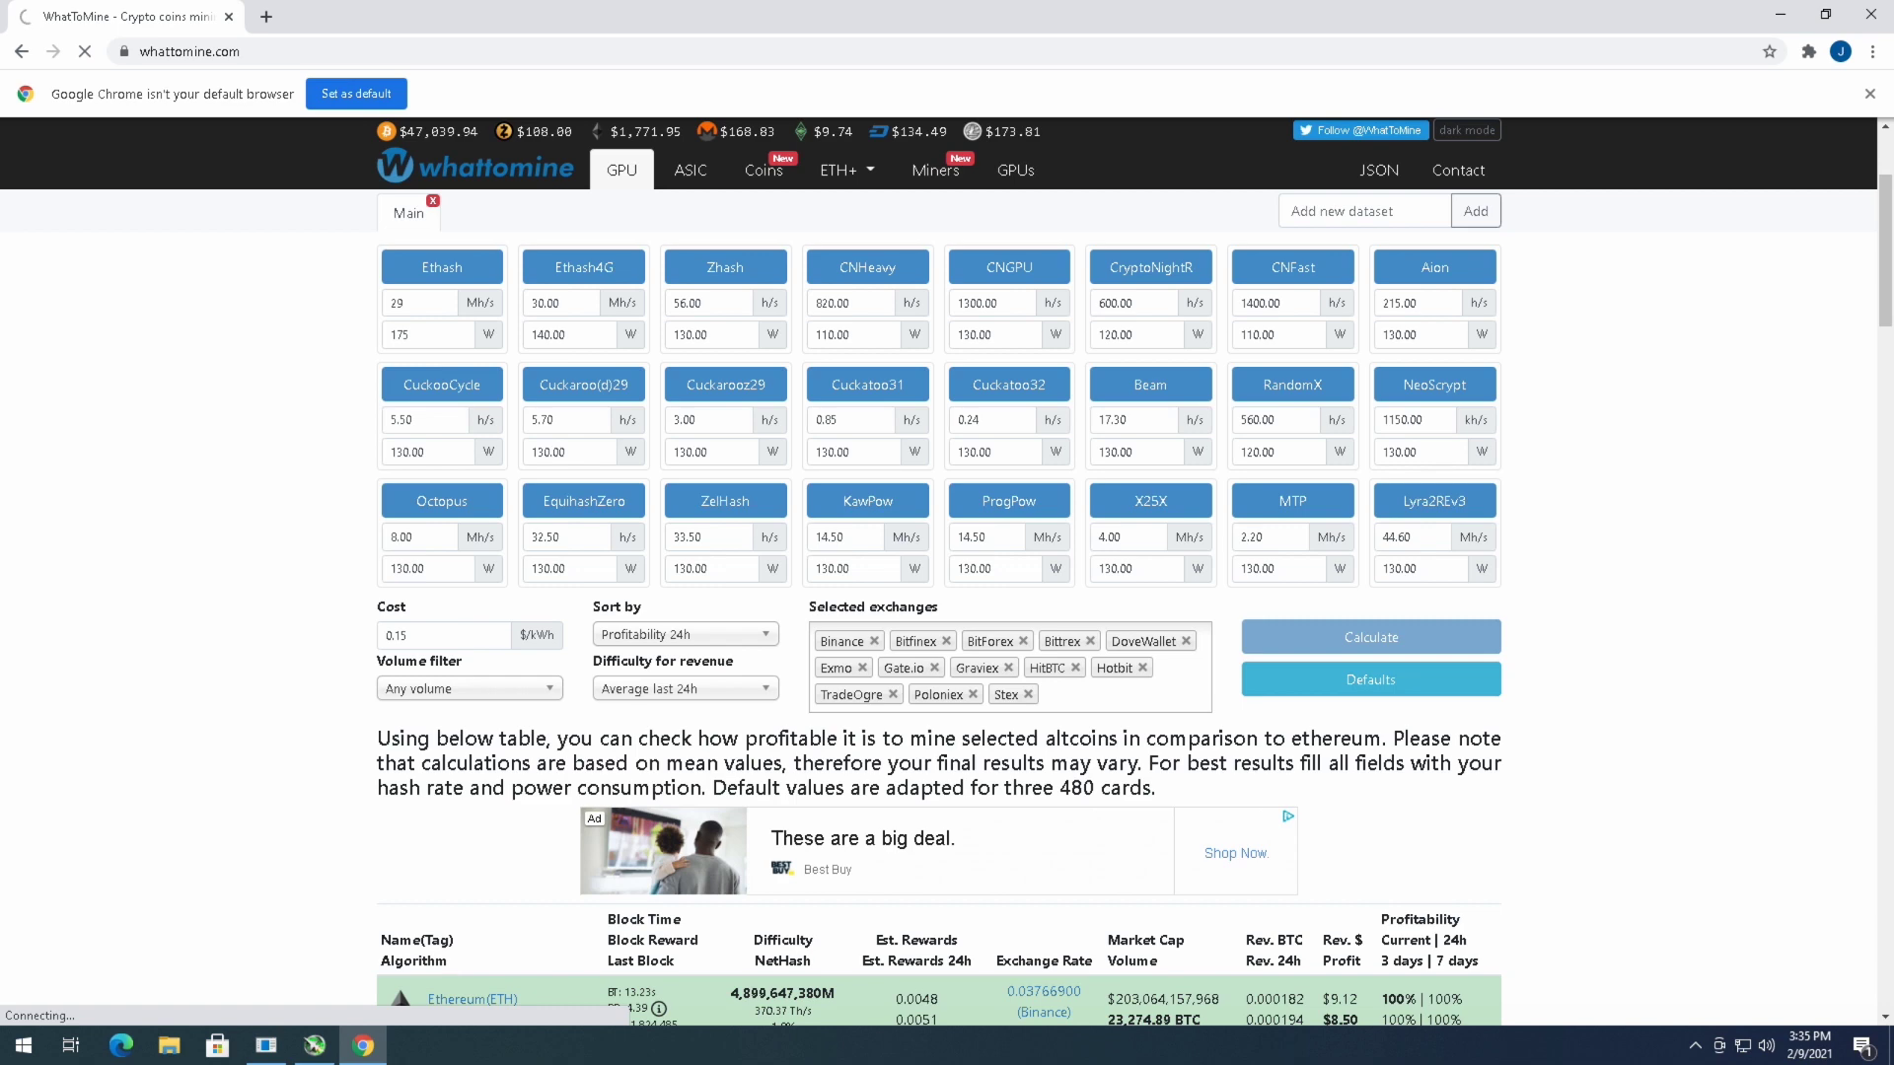